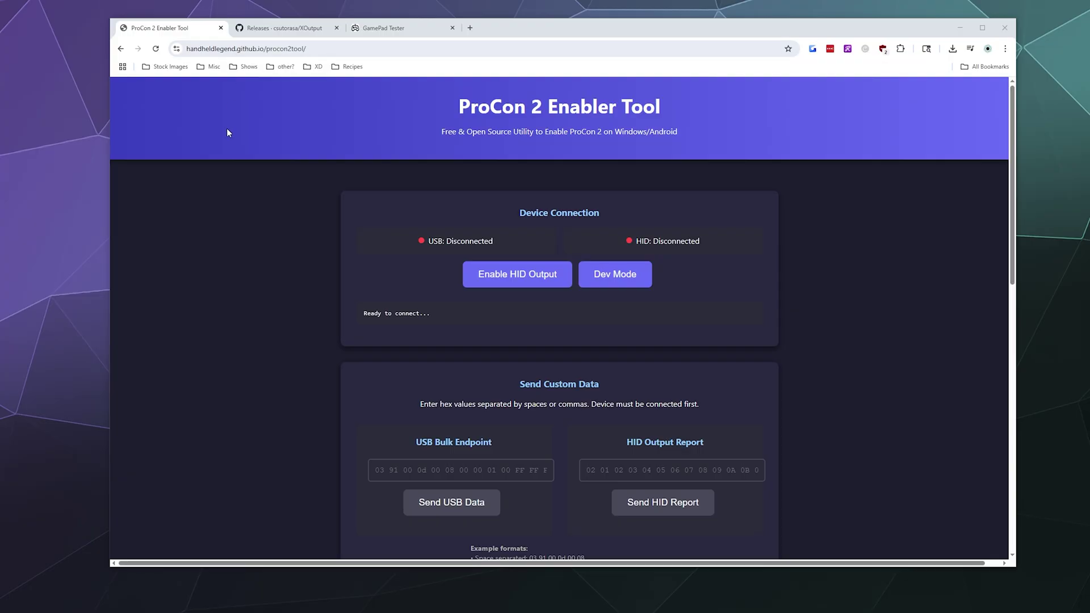
Step: Connect 'Pro Controller - Paired' in ProCon 2 Enabler Tool so USB reads Connected, then return to XOutput releases
{"action": "left_click", "coordinate": [261, 32]}
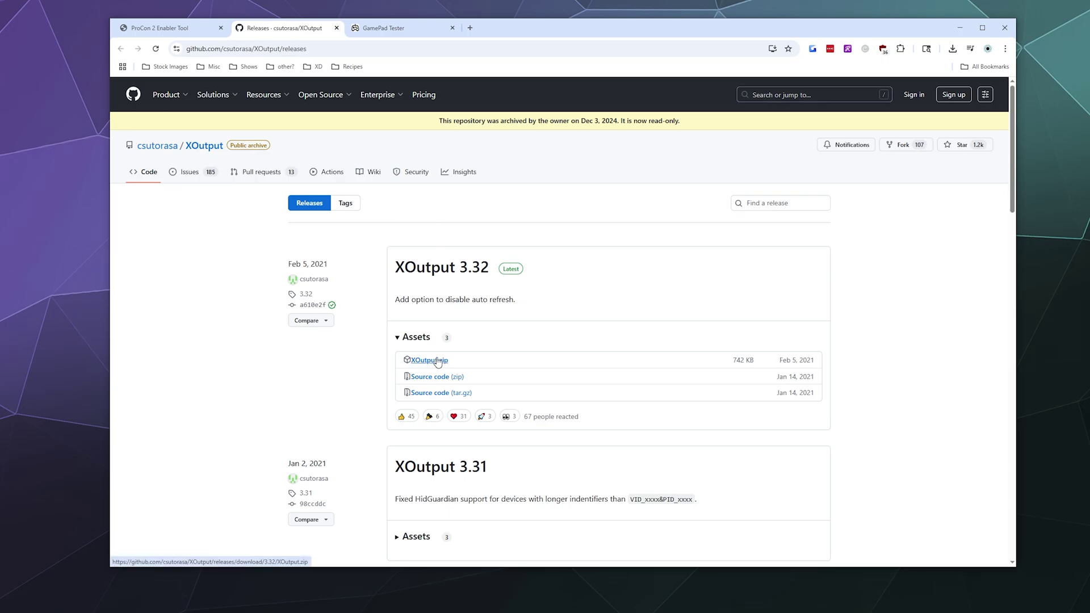
{"action": "left_click", "coordinate": [199, 32]}
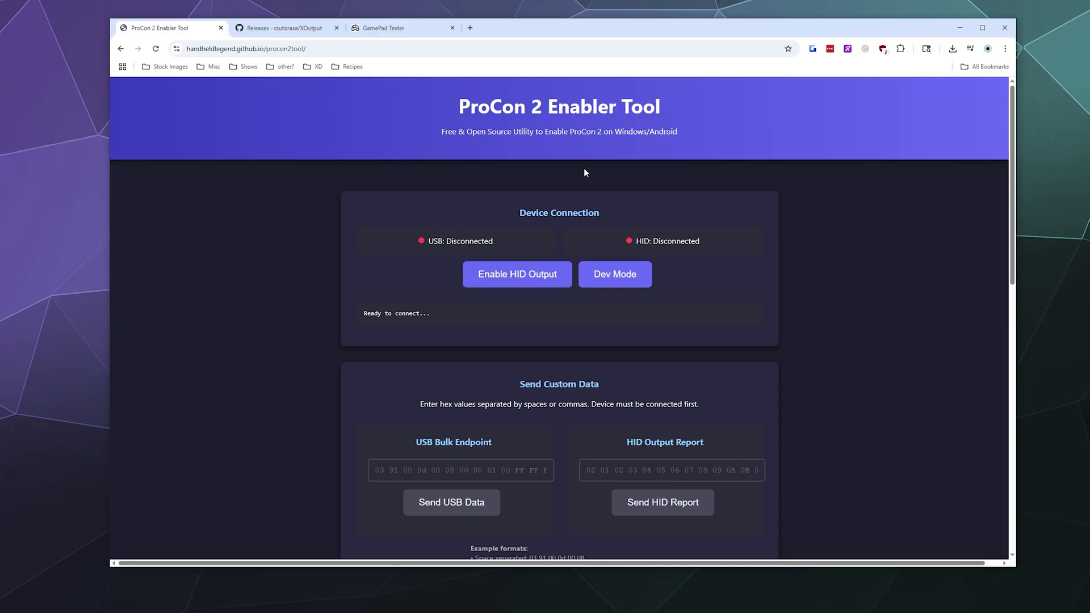
{"action": "left_click", "coordinate": [515, 284]}
{"action": "left_click", "coordinate": [261, 95]}
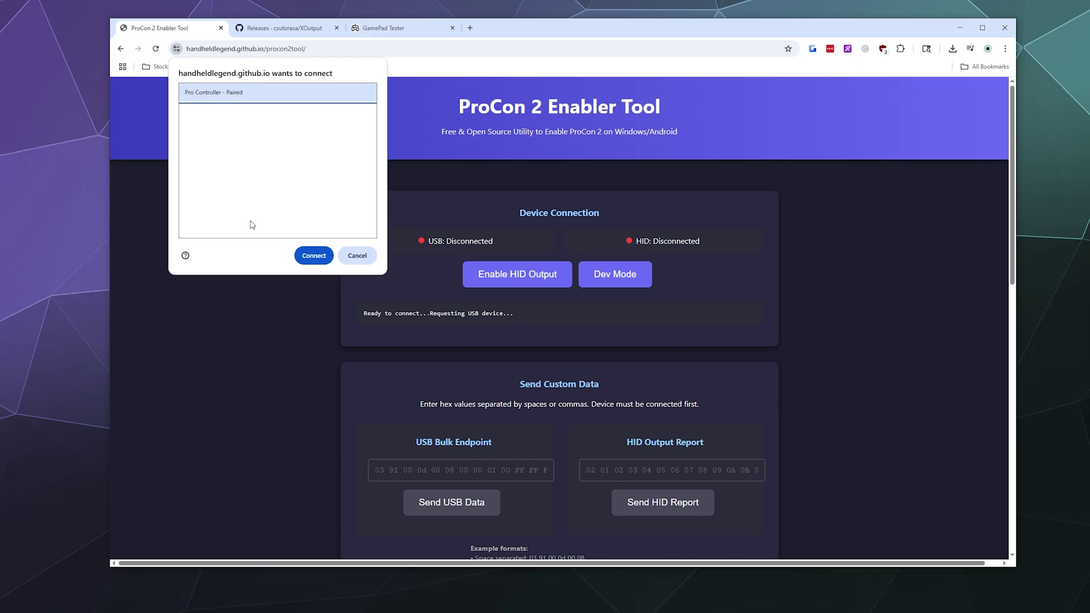
{"action": "left_click", "coordinate": [322, 258]}
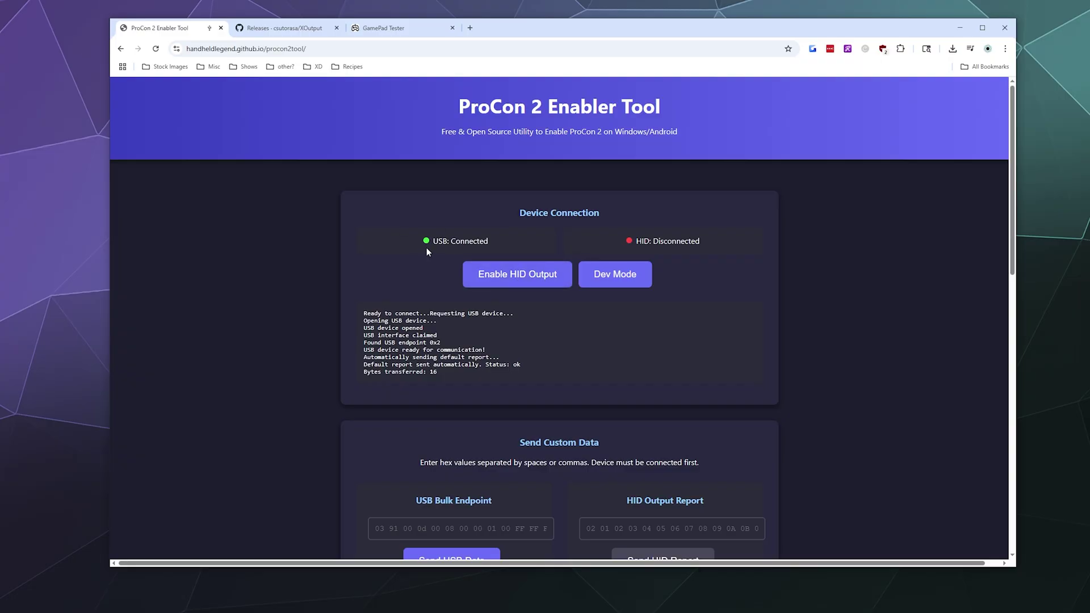
{"action": "left_click", "coordinate": [286, 30]}
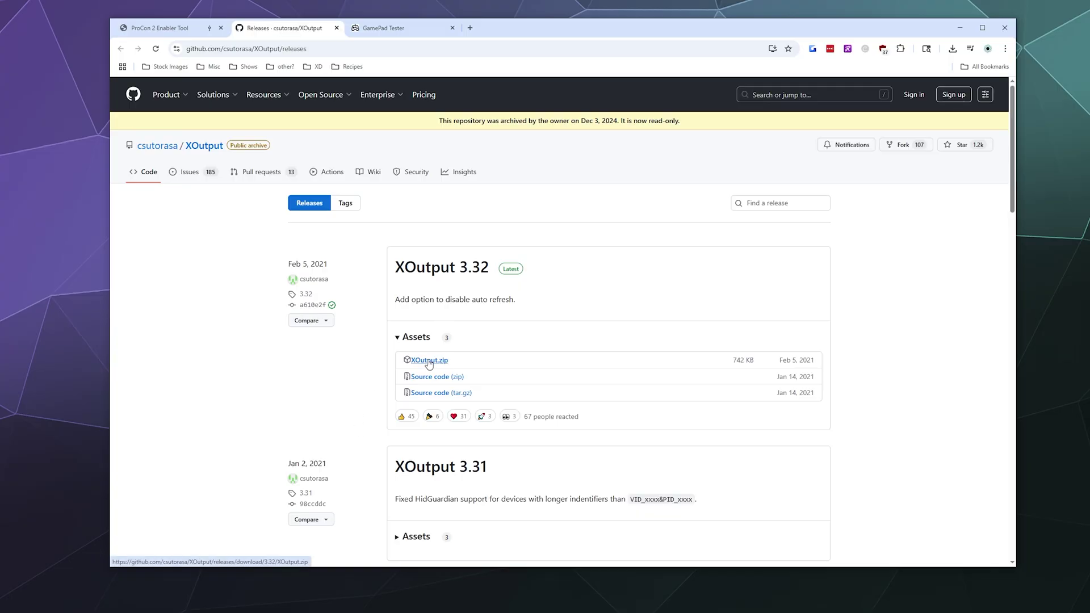
Step: Open the extracted XOutput folder from the June 2025 Drivers window and launch XOutput.exe
{"action": "left_click", "coordinate": [425, 584]}
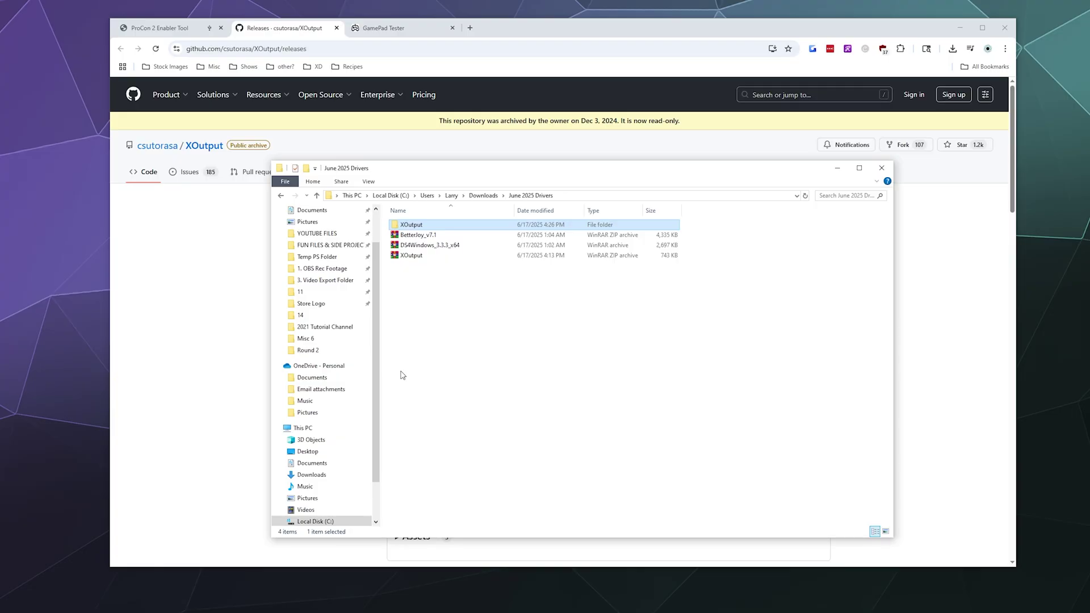
{"action": "right_click", "coordinate": [418, 260]}
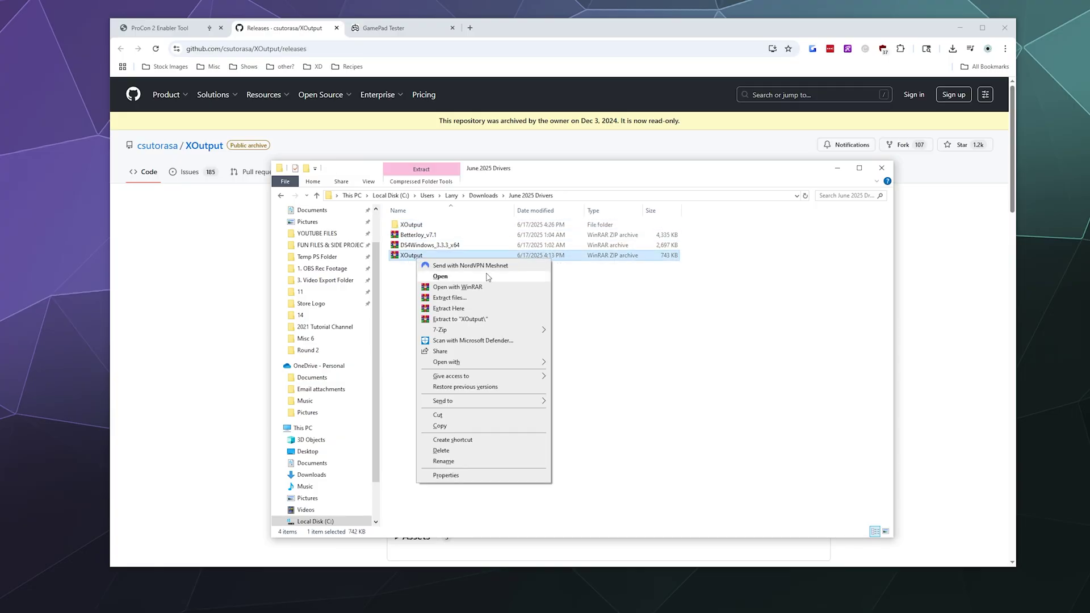
{"action": "left_click", "coordinate": [576, 301]}
{"action": "double_click", "coordinate": [431, 225]}
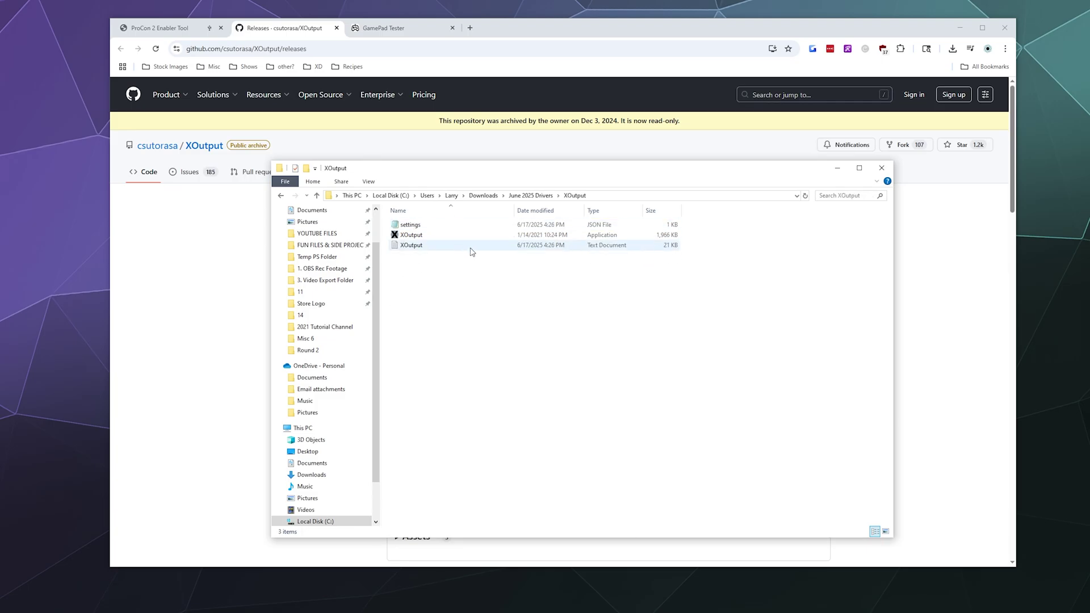
{"action": "double_click", "coordinate": [396, 238]}
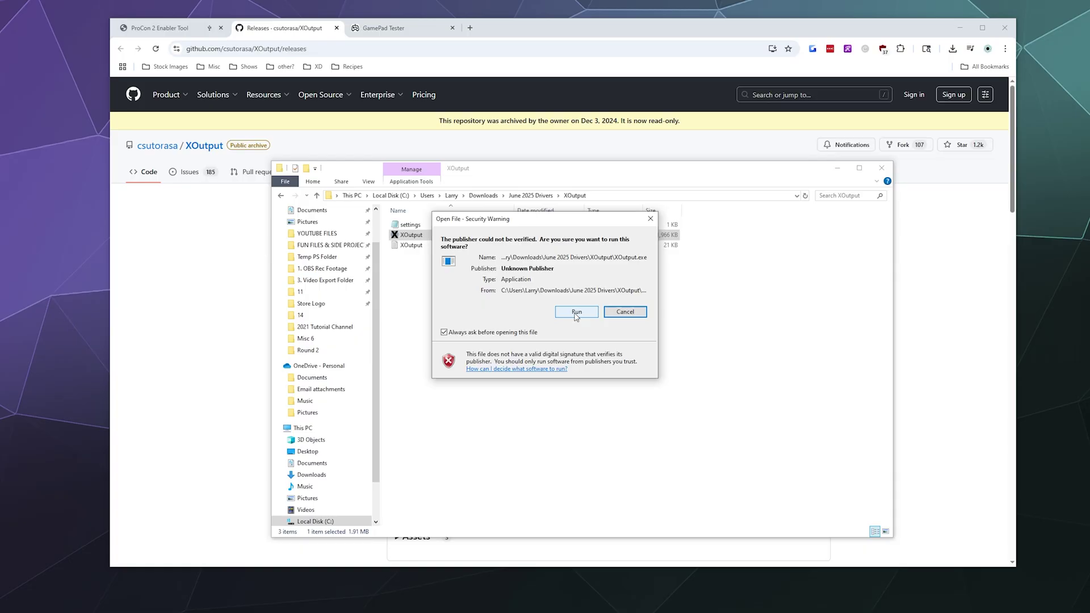
Step: Run XOutput, add a virtual controller and look over its mapping window
{"action": "left_click", "coordinate": [576, 313]}
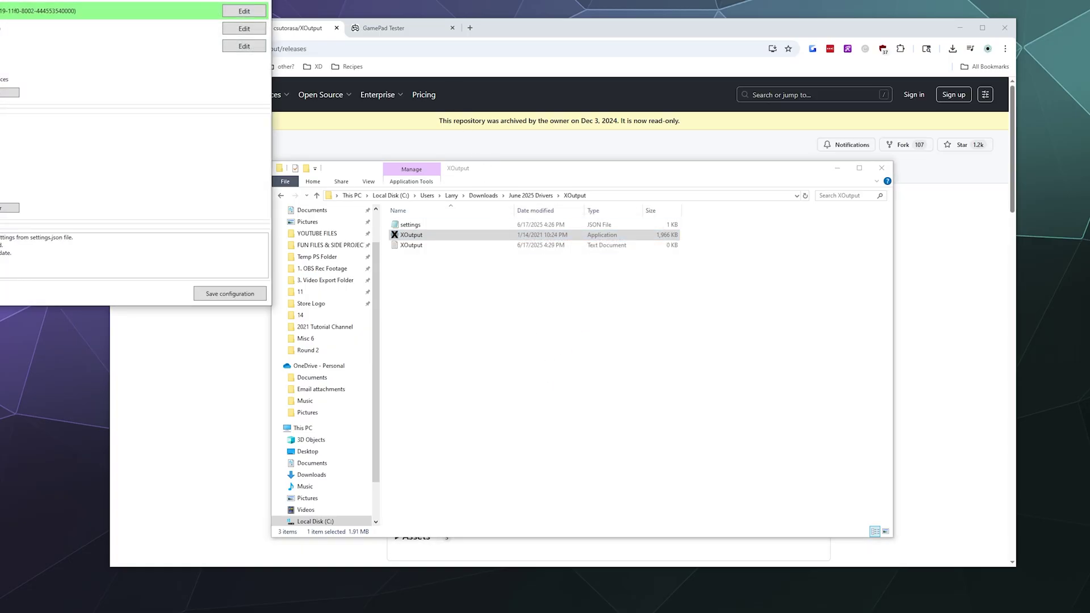
{"action": "left_click_drag", "start_coordinate": [193, 0], "coordinate": [687, 198]}
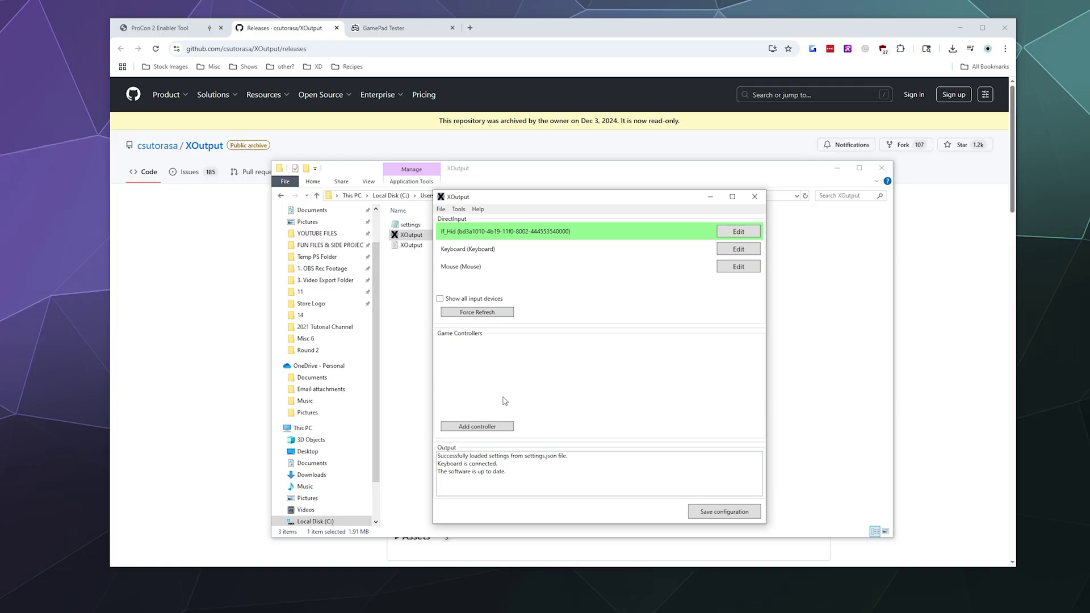
{"action": "left_click", "coordinate": [472, 427]}
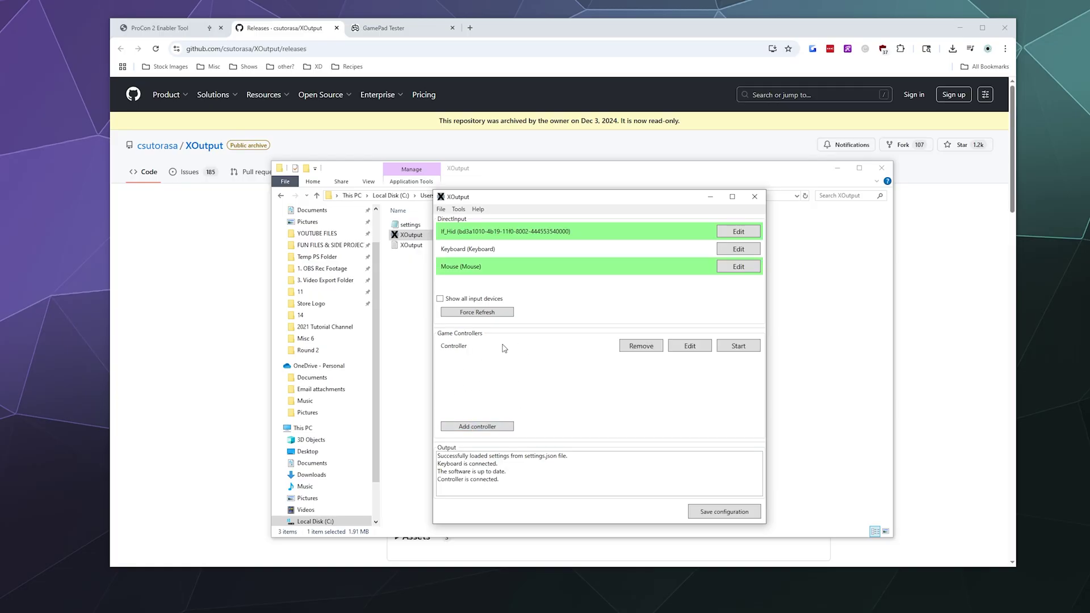
{"action": "left_click", "coordinate": [690, 346]}
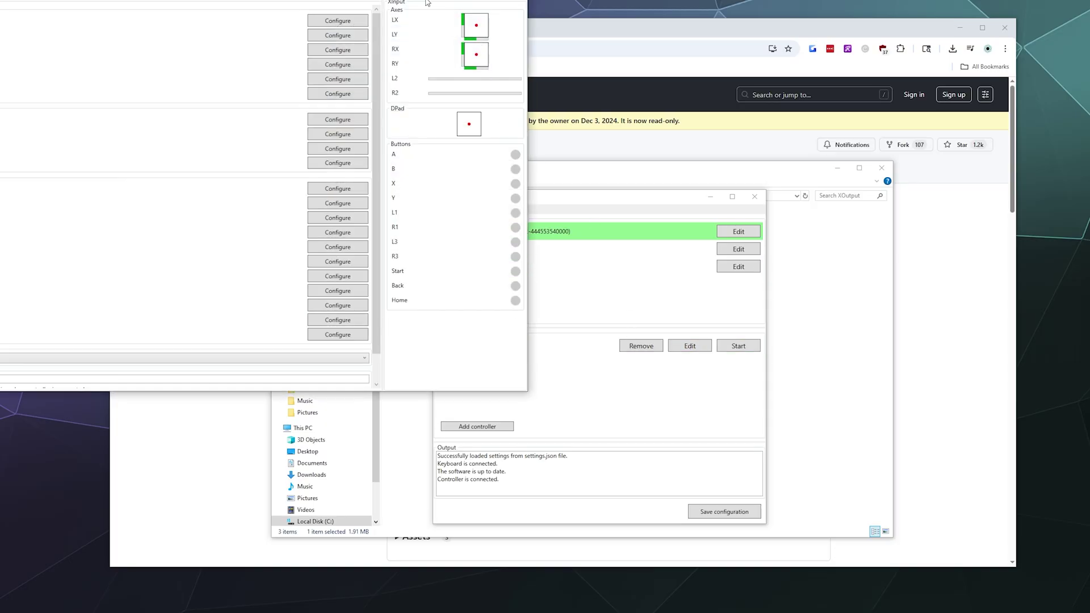
{"action": "left_click_drag", "start_coordinate": [425, 3], "coordinate": [687, 121]}
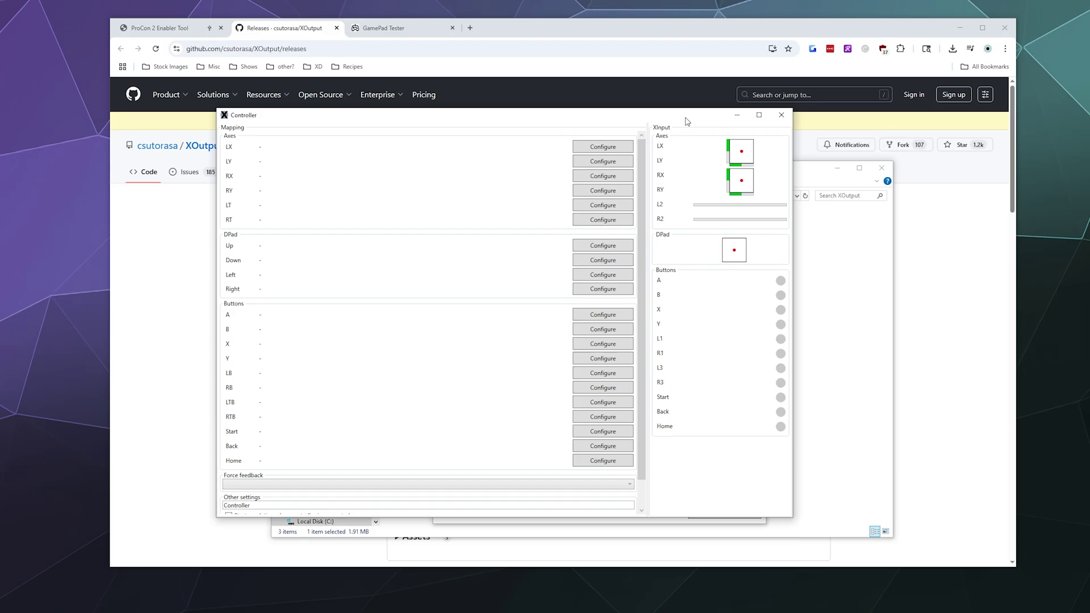
{"action": "left_click", "coordinate": [781, 117]}
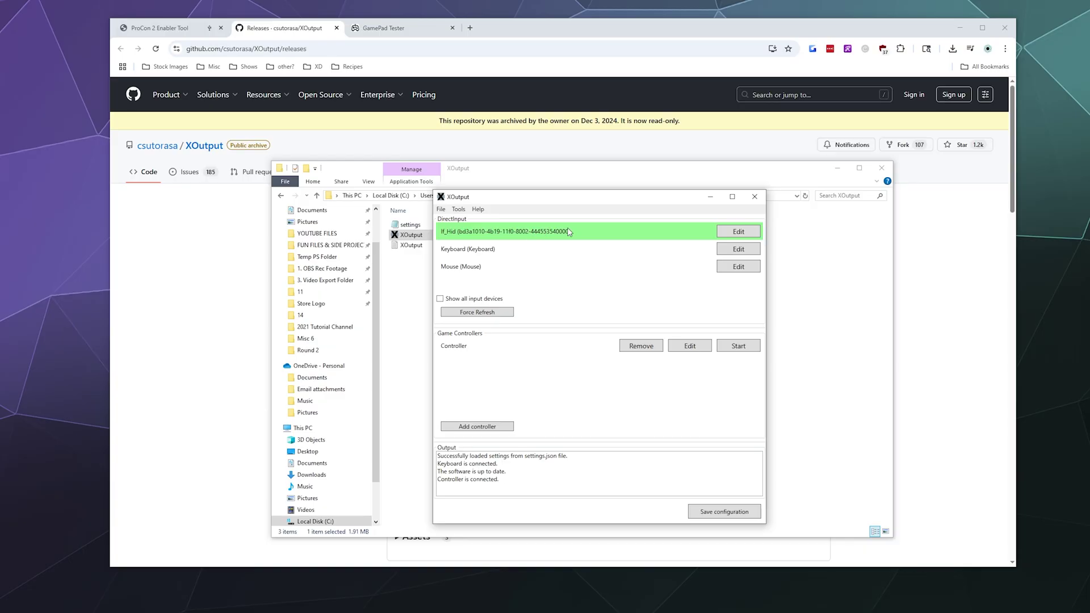
Step: Inspect the lf_Hid device's input monitor window, then close it
{"action": "left_click", "coordinate": [725, 237]}
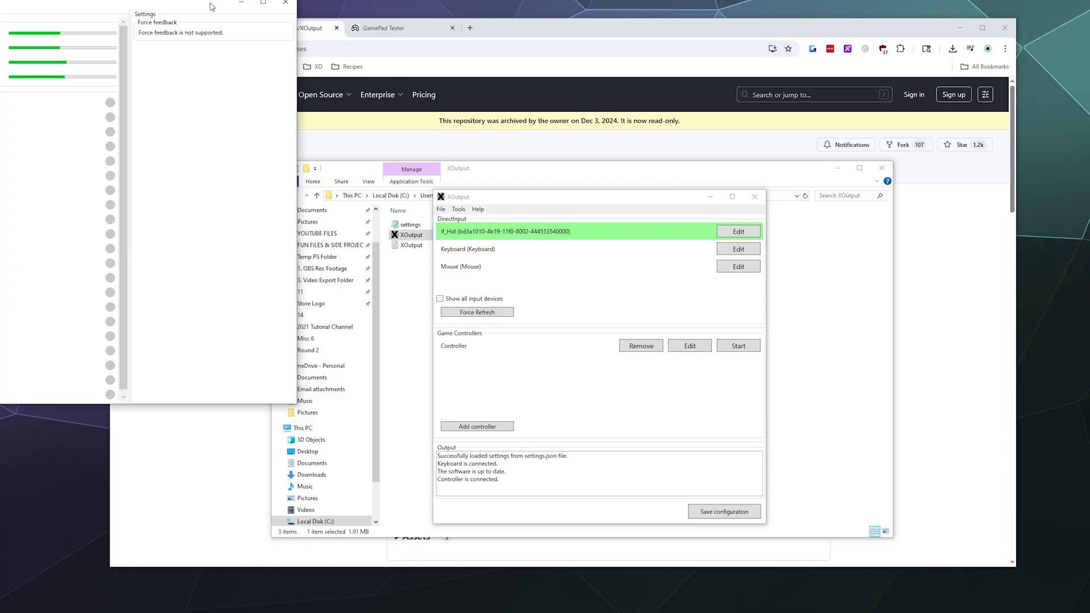
{"action": "left_click_drag", "start_coordinate": [210, 6], "coordinate": [673, 137]}
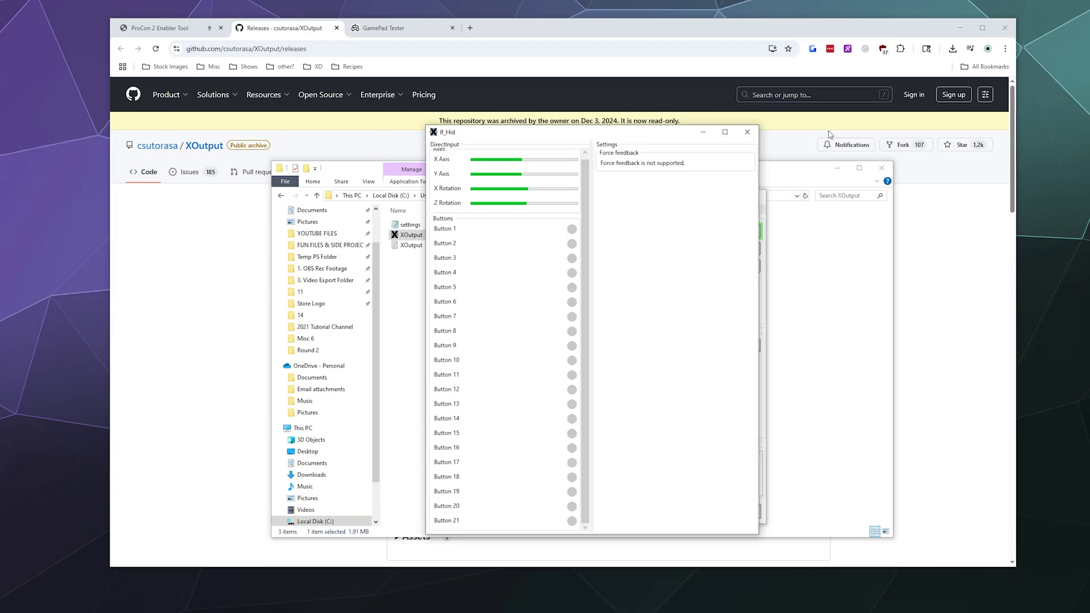
{"action": "left_click", "coordinate": [747, 132]}
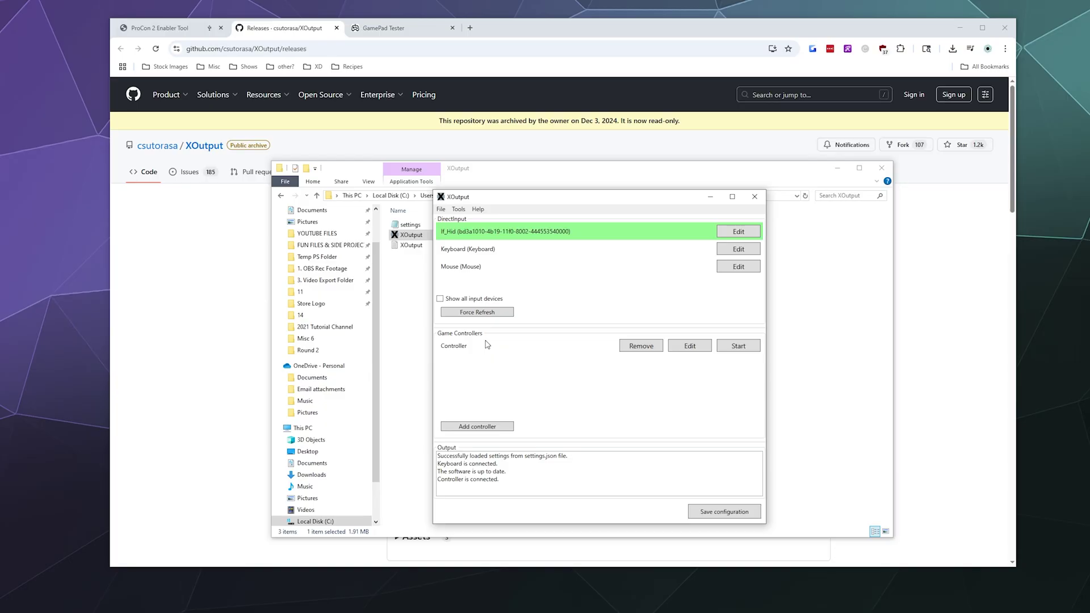
Step: Run Configure All in the controller mapping to assign lf_Hid inputs to every axis, D-pad direction and button
{"action": "left_click", "coordinate": [689, 346]}
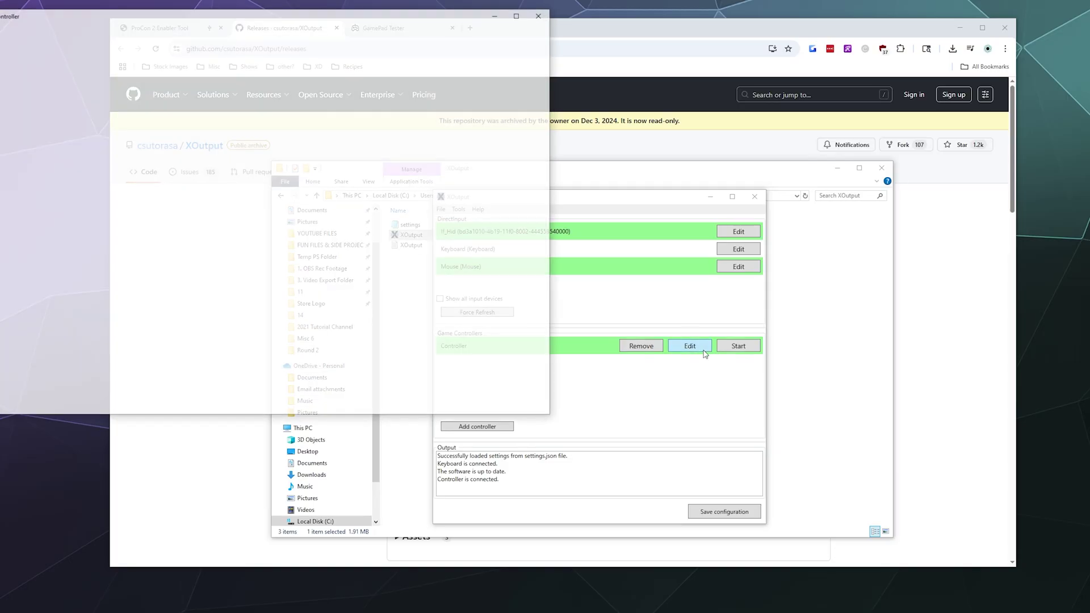
{"action": "left_click_drag", "start_coordinate": [406, 17], "coordinate": [676, 120]}
{"action": "scroll", "coordinate": [574, 232], "scroll_direction": "down", "scroll_amount": 2}
{"action": "scroll", "coordinate": [574, 232], "scroll_direction": "up", "scroll_amount": 2}
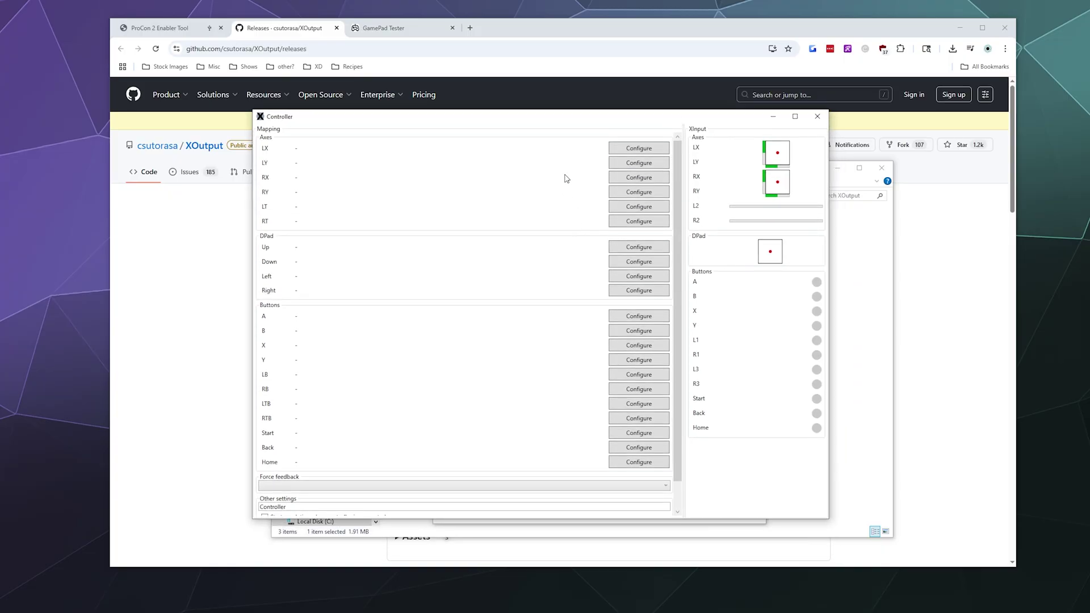
{"action": "scroll", "coordinate": [625, 293], "scroll_direction": "down", "scroll_amount": 2}
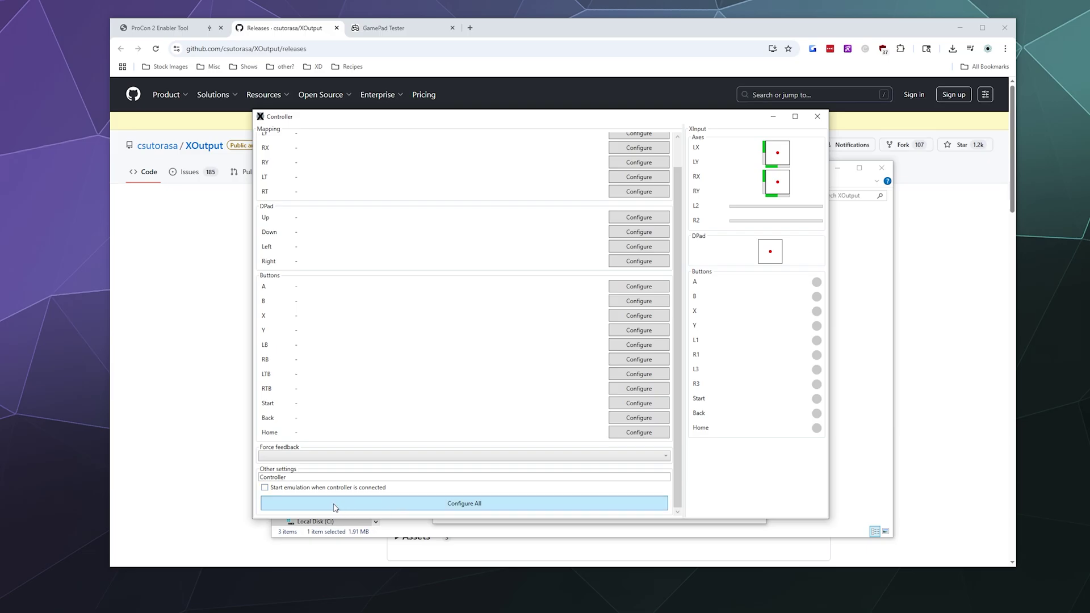
{"action": "left_click", "coordinate": [412, 503]}
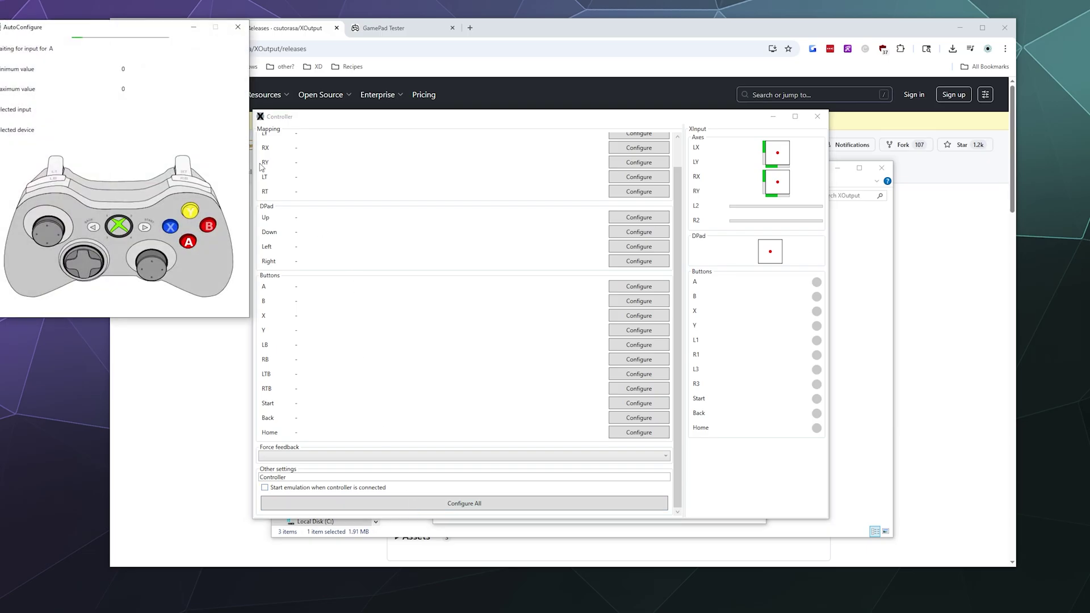
{"action": "left_click_drag", "start_coordinate": [168, 35], "coordinate": [499, 160]}
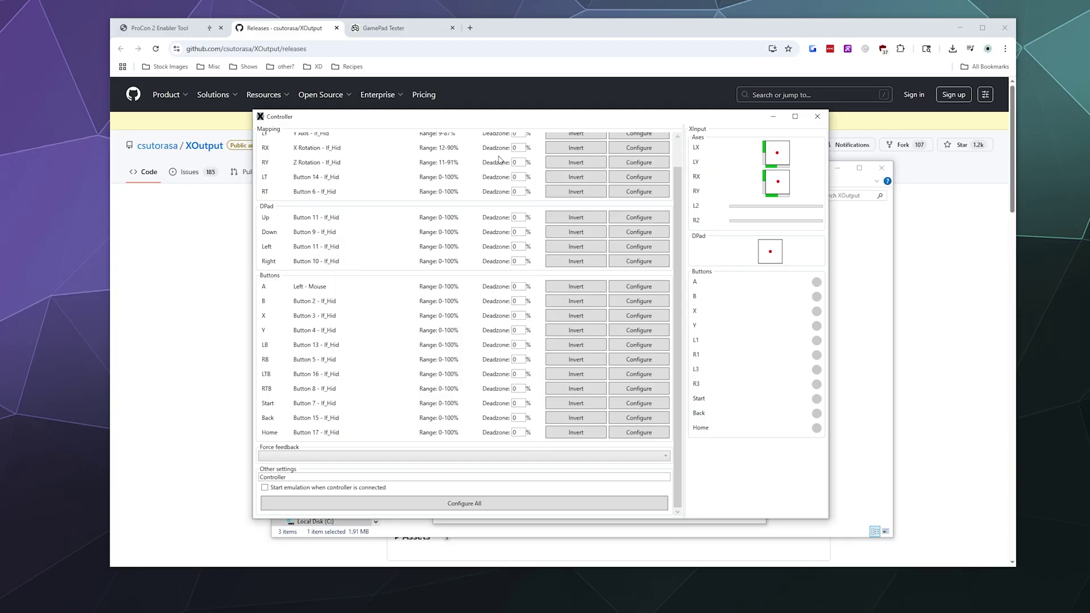
{"action": "scroll", "coordinate": [365, 255], "scroll_direction": "up", "scroll_amount": 1}
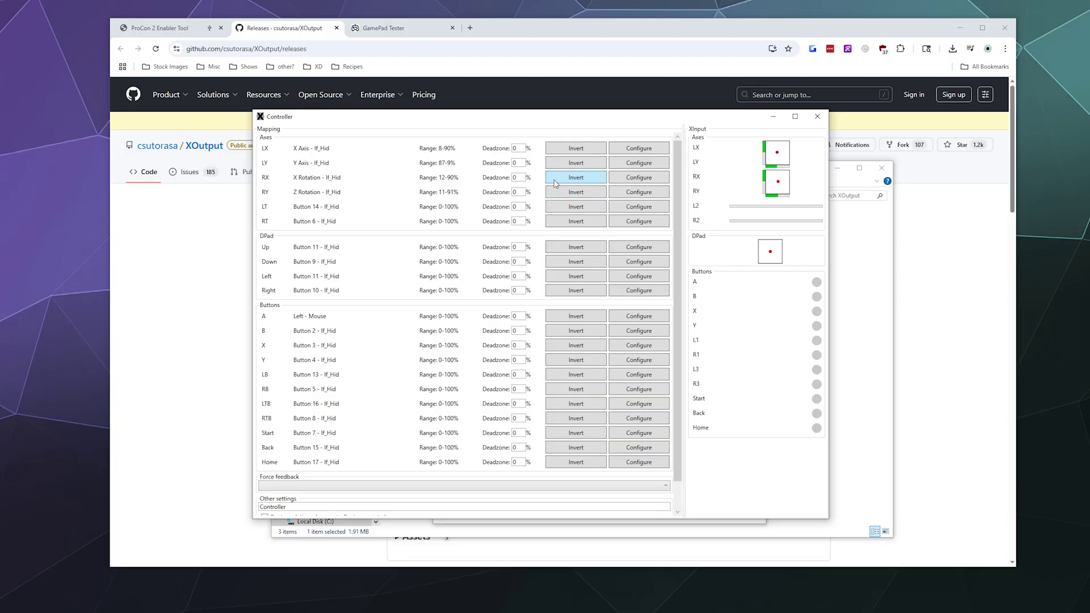
{"action": "scroll", "coordinate": [556, 208], "scroll_direction": "down", "scroll_amount": 1}
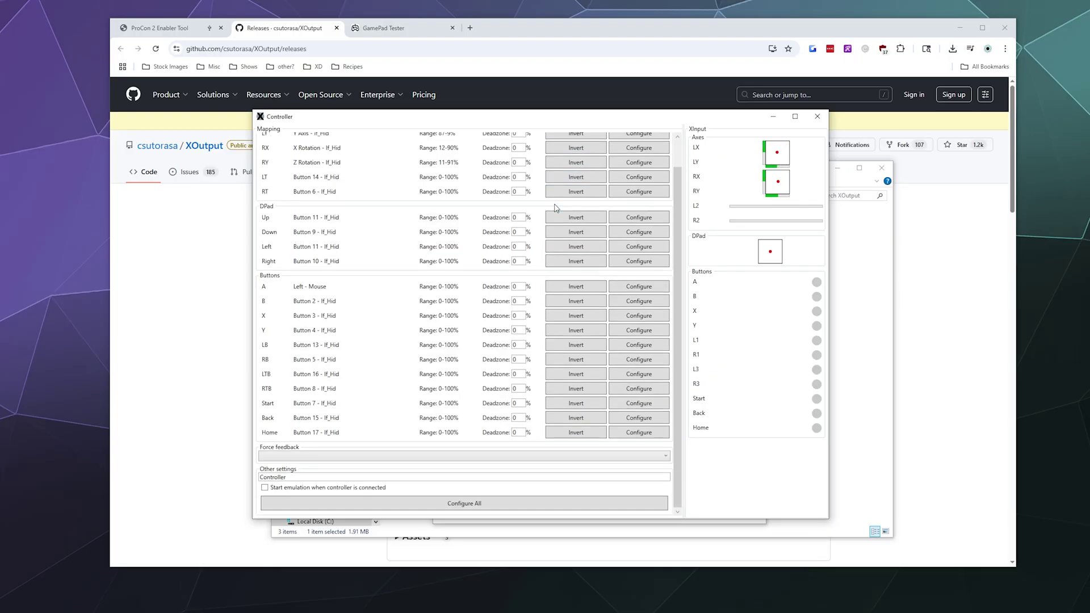
Step: Start the XOutput controller as emulated controller #1 and switch to the GamePad Tester page
{"action": "left_click", "coordinate": [818, 116]}
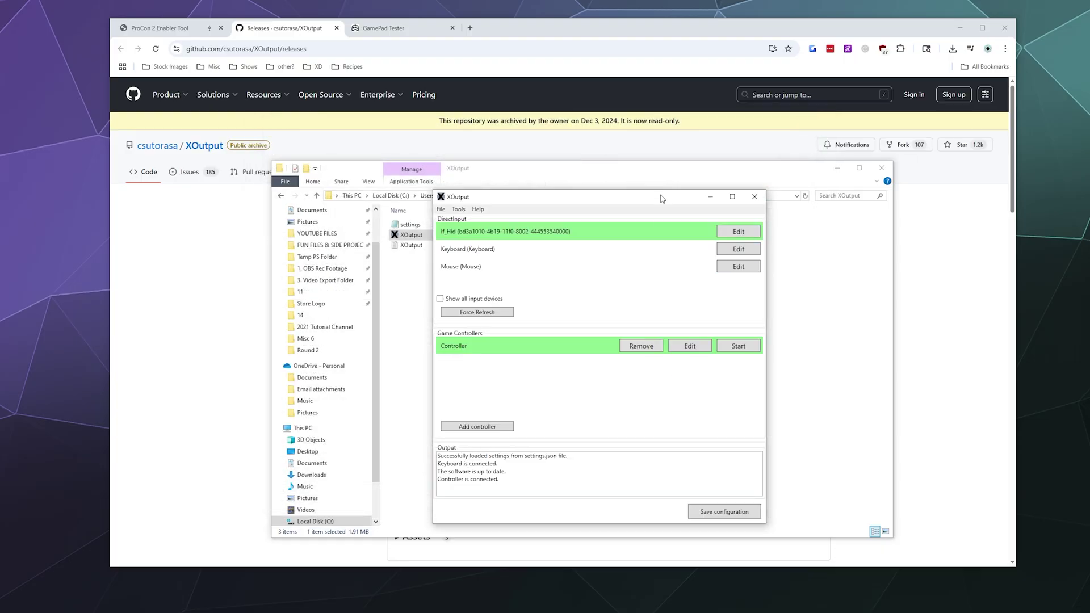
{"action": "left_click_drag", "start_coordinate": [662, 195], "coordinate": [660, 180]}
{"action": "left_click", "coordinate": [748, 340]}
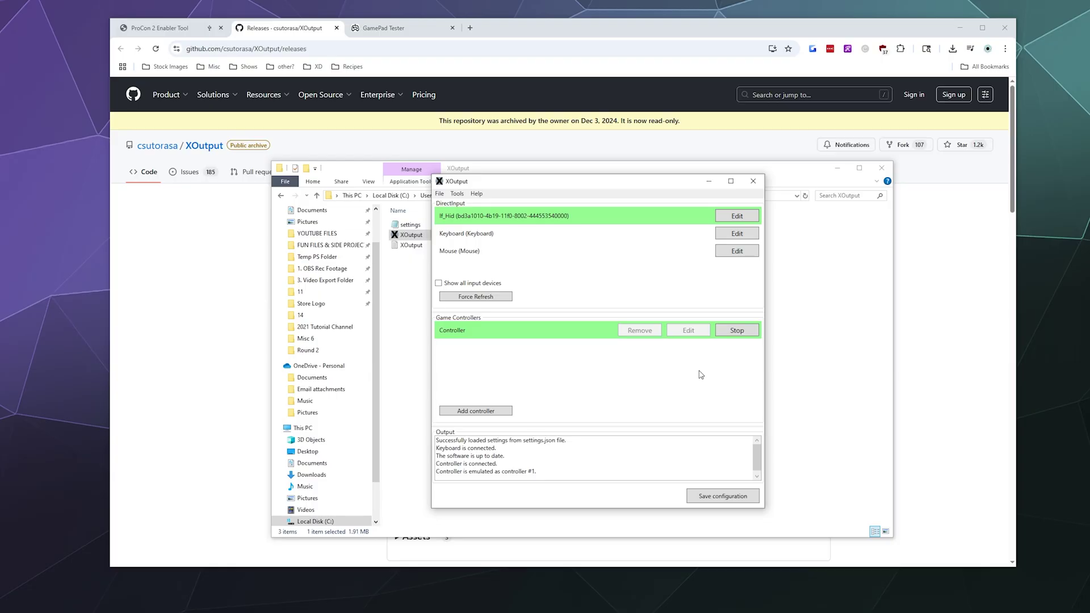
{"action": "left_click", "coordinate": [375, 30]}
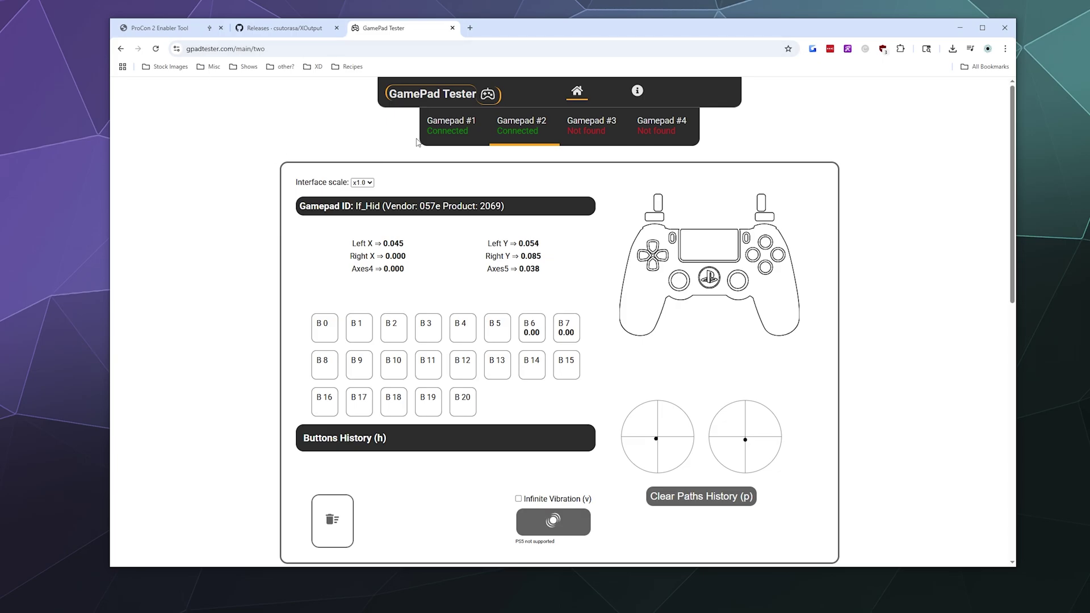
Step: Compare the emulated Xbox 360 pad on Gamepad #1 with the raw Gamepad #2, ending on #1
{"action": "left_click", "coordinate": [438, 136]}
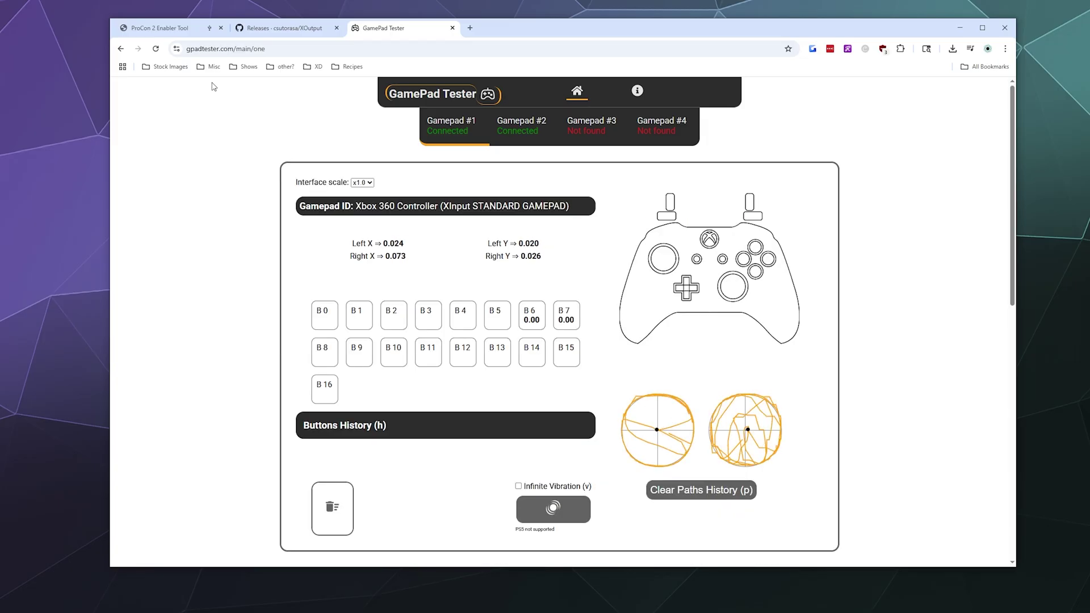
{"action": "left_click", "coordinate": [532, 134]}
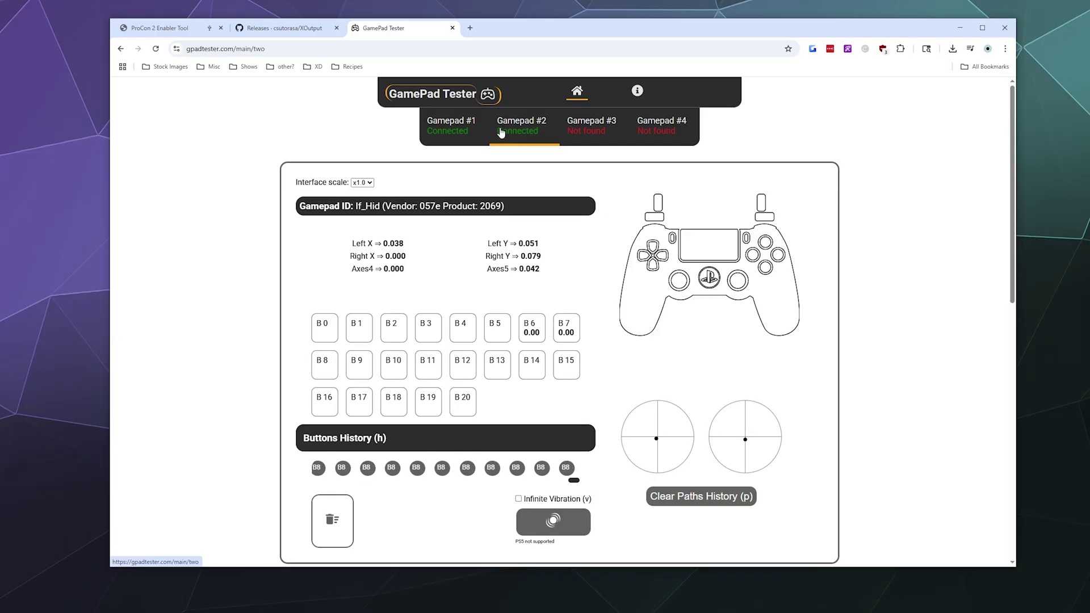
{"action": "left_click", "coordinate": [468, 140]}
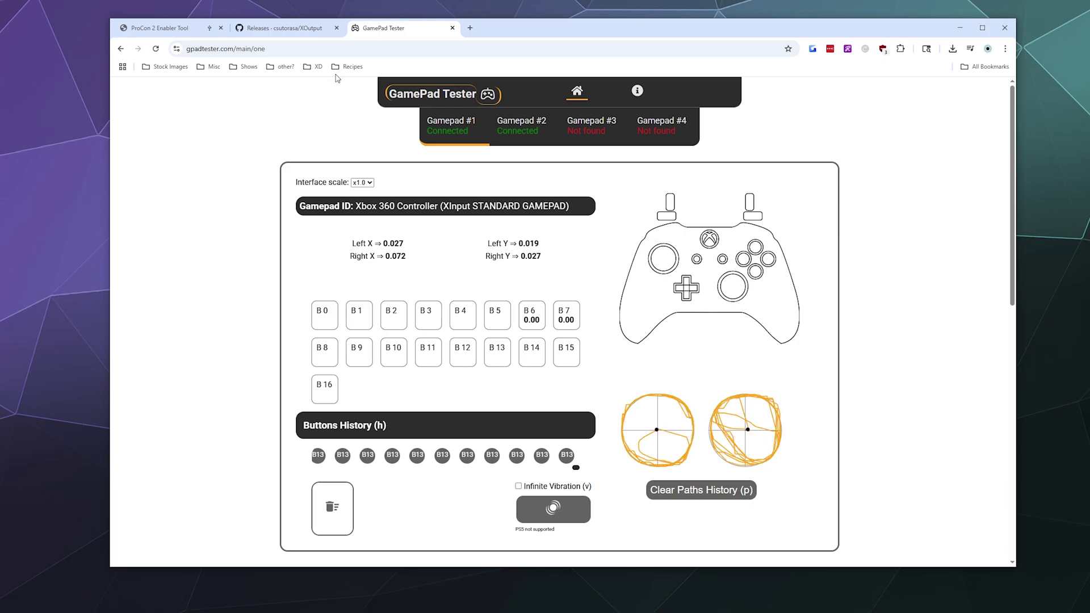
Step: Stop emulation and map D-pad Up to Button 12 and Down to Button 9
{"action": "key", "text": "alt+Tab"}
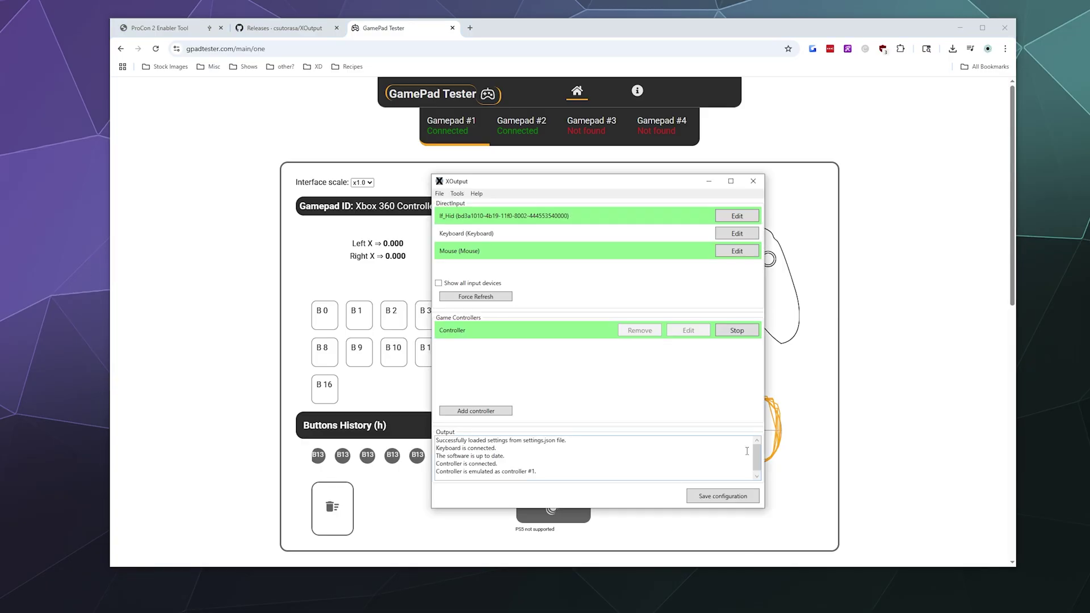
{"action": "left_click", "coordinate": [738, 333]}
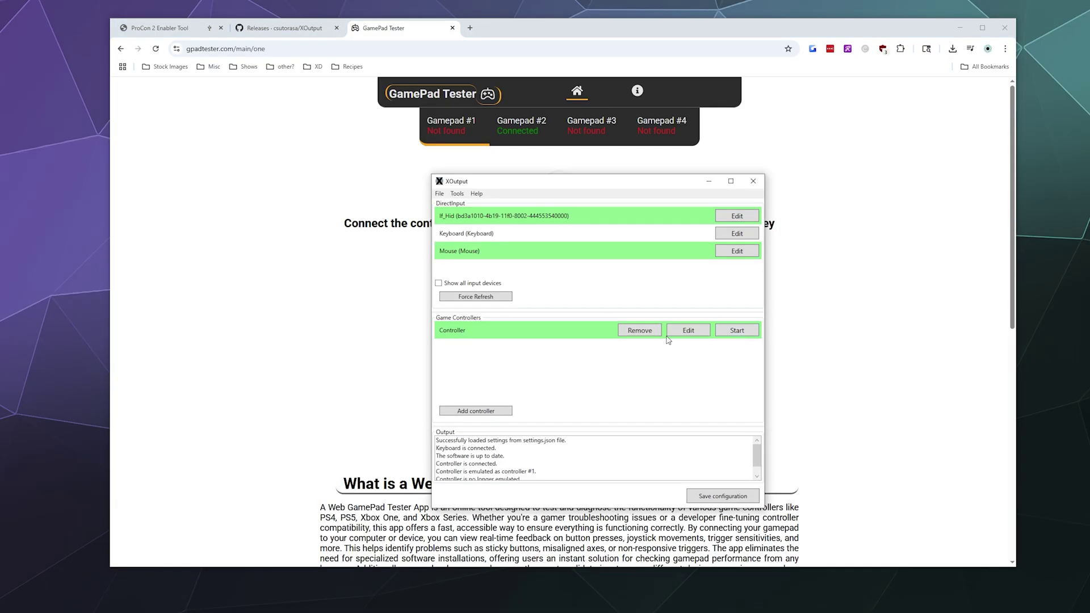
{"action": "left_click", "coordinate": [685, 332]}
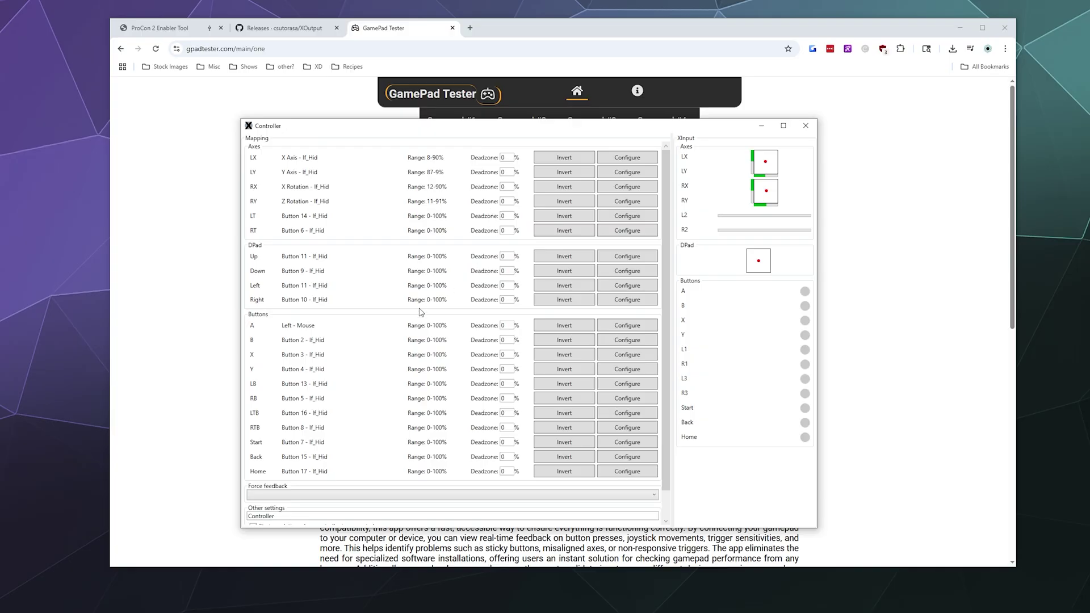
{"action": "left_click", "coordinate": [634, 259]}
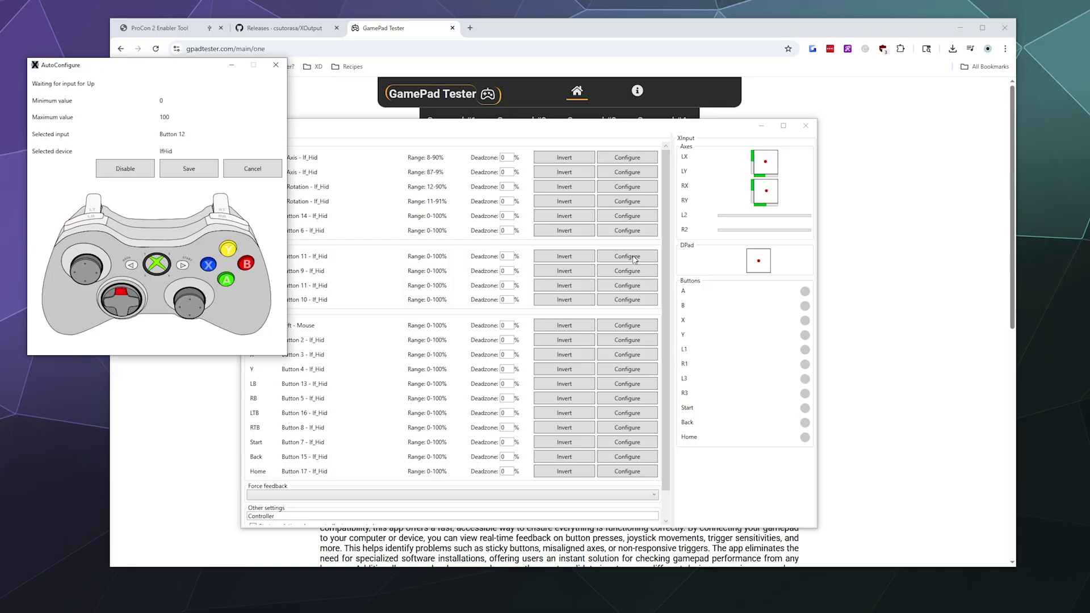
{"action": "left_click", "coordinate": [189, 171]}
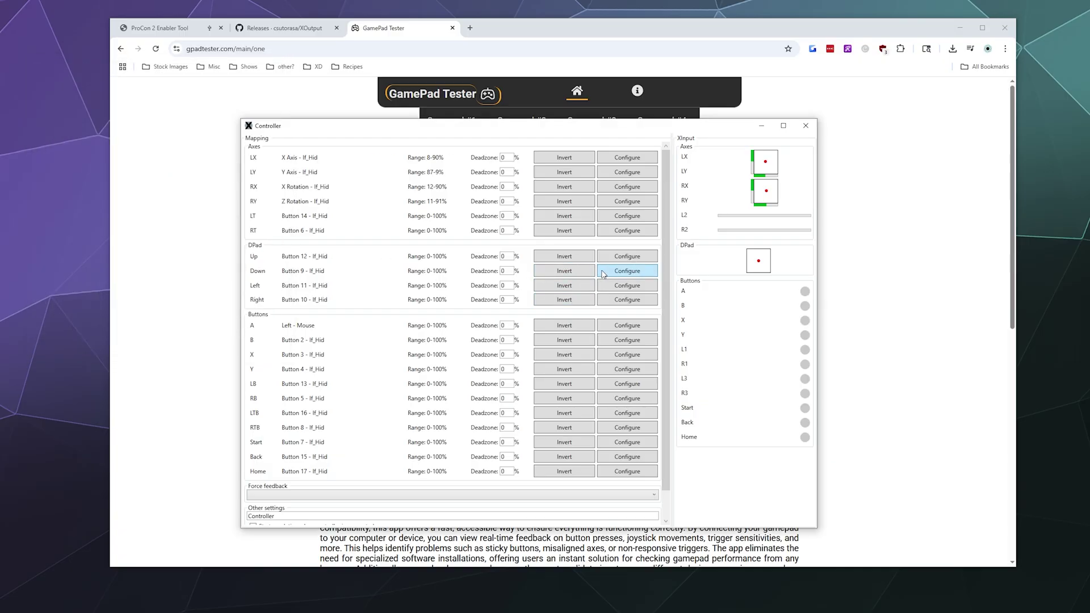
{"action": "left_click", "coordinate": [627, 271]}
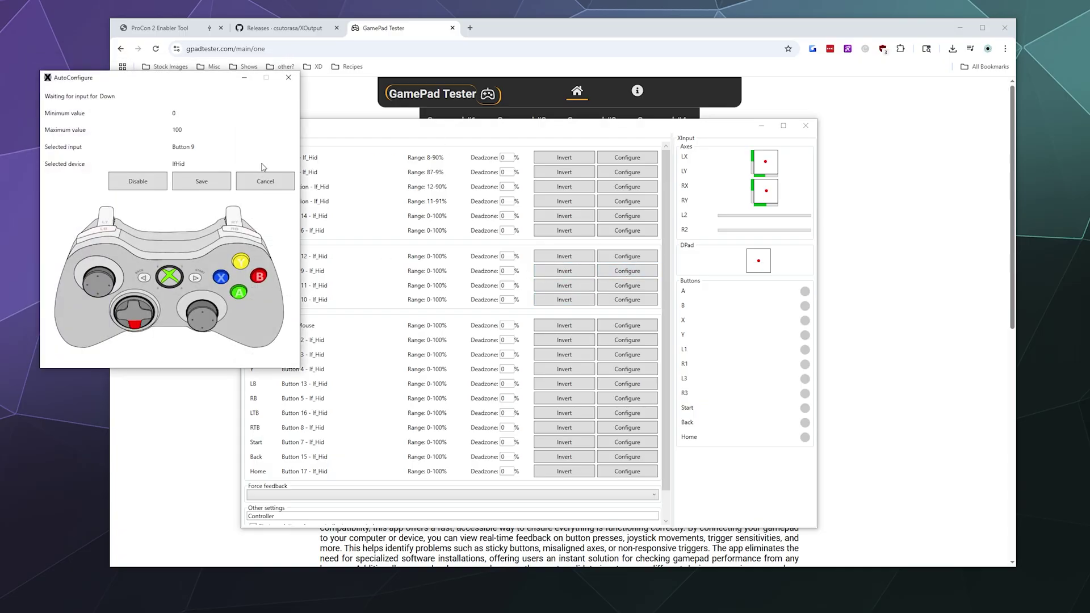
{"action": "left_click", "coordinate": [198, 186]}
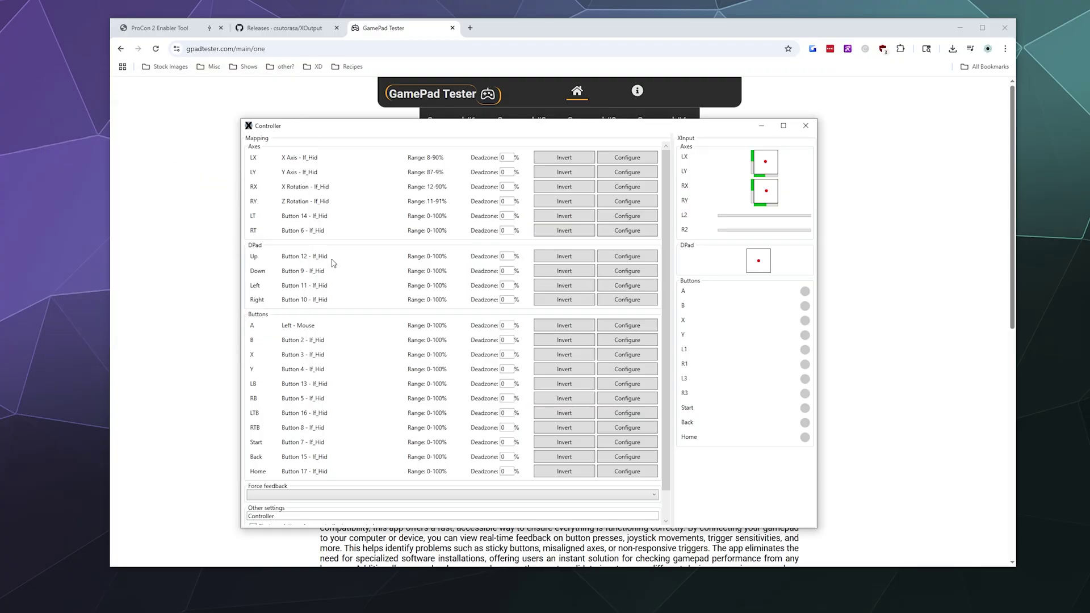
Step: Map D-pad Left to Button 11 and Right to Button 10, then restart emulation
{"action": "left_click", "coordinate": [622, 290]}
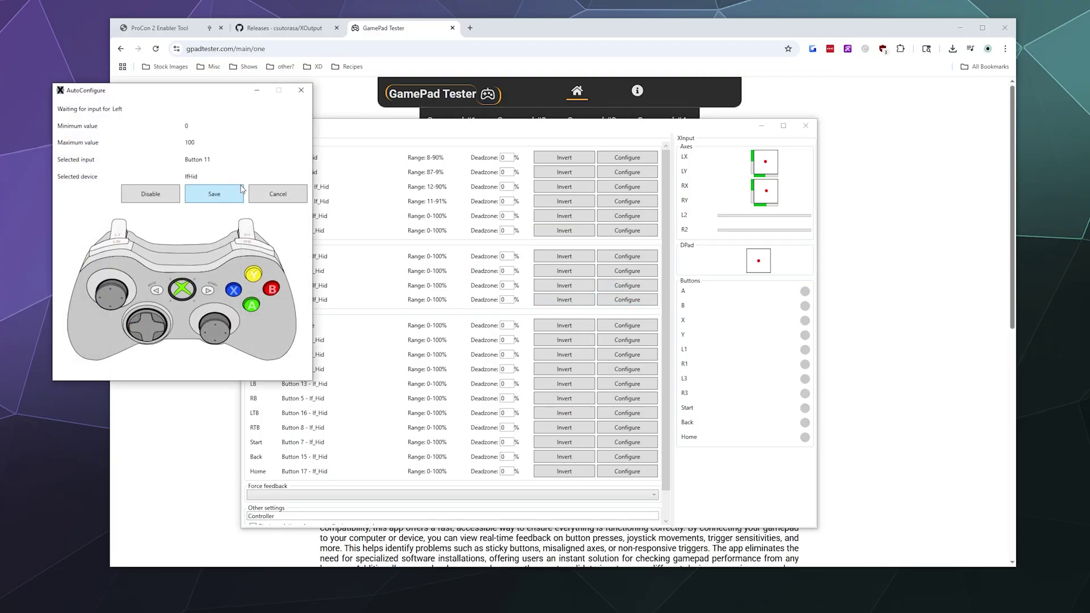
{"action": "left_click", "coordinate": [211, 187]}
{"action": "left_click", "coordinate": [624, 298]}
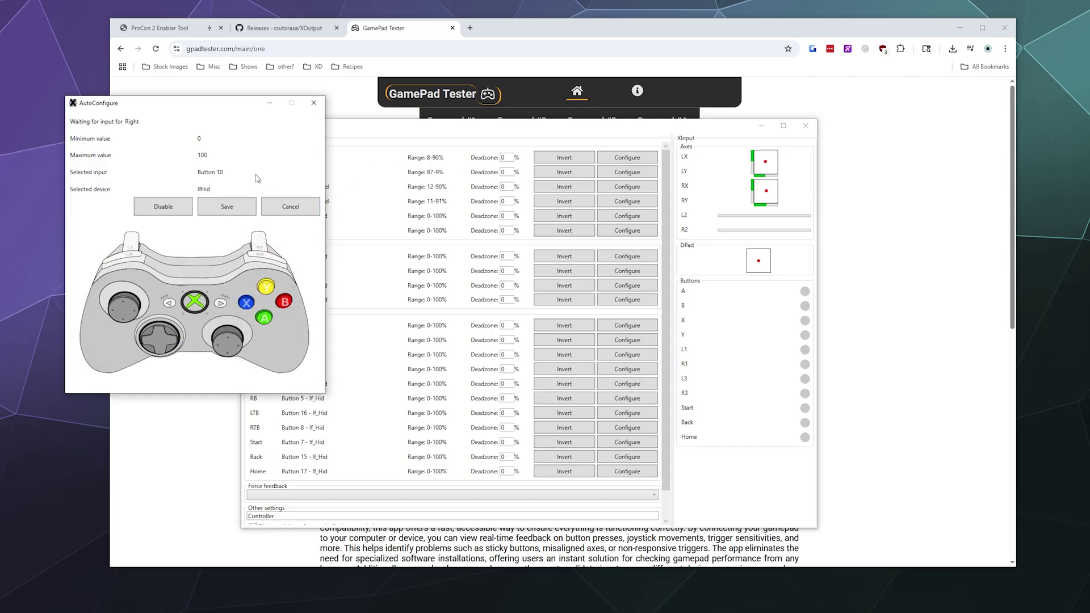
{"action": "left_click", "coordinate": [227, 208]}
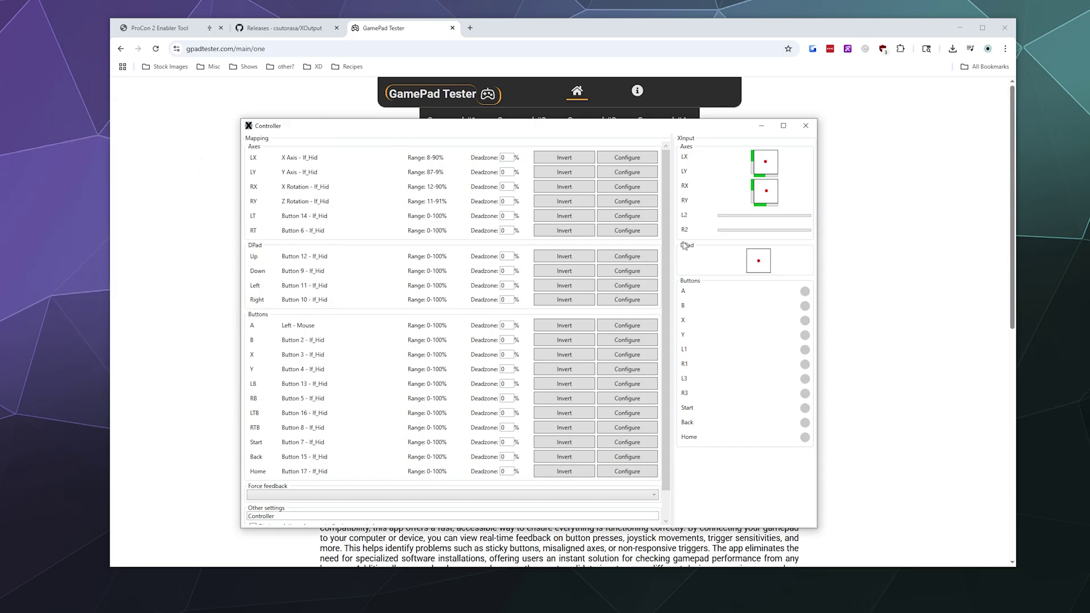
{"action": "left_click", "coordinate": [805, 126]}
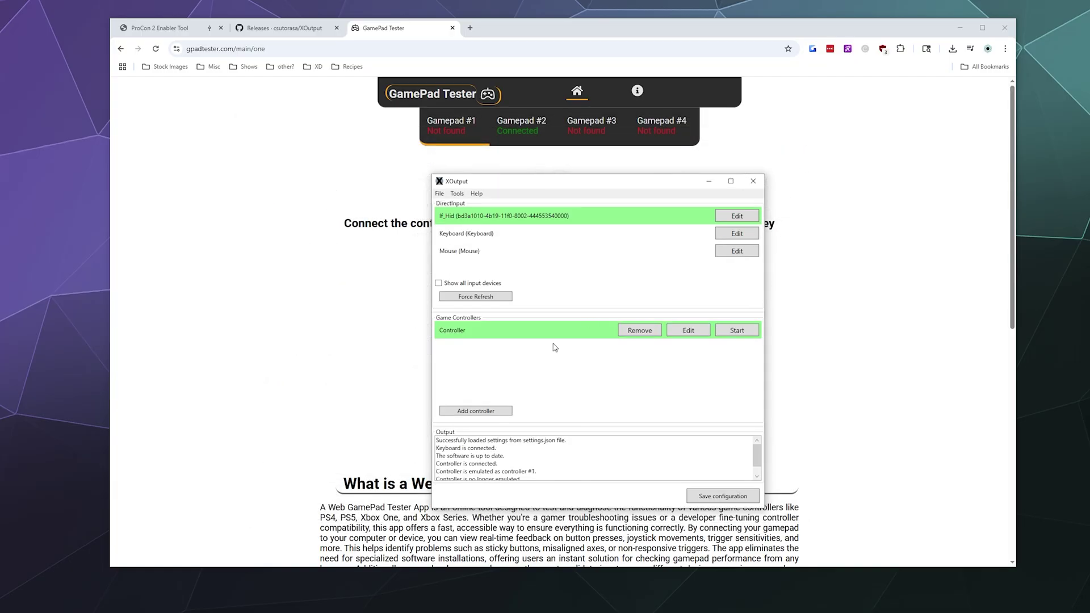
{"action": "left_click", "coordinate": [736, 330]}
Step: Check the emulated pad in GamePad Tester, clear the stick traces with P, and return to XOutput
{"action": "left_click", "coordinate": [891, 253]}
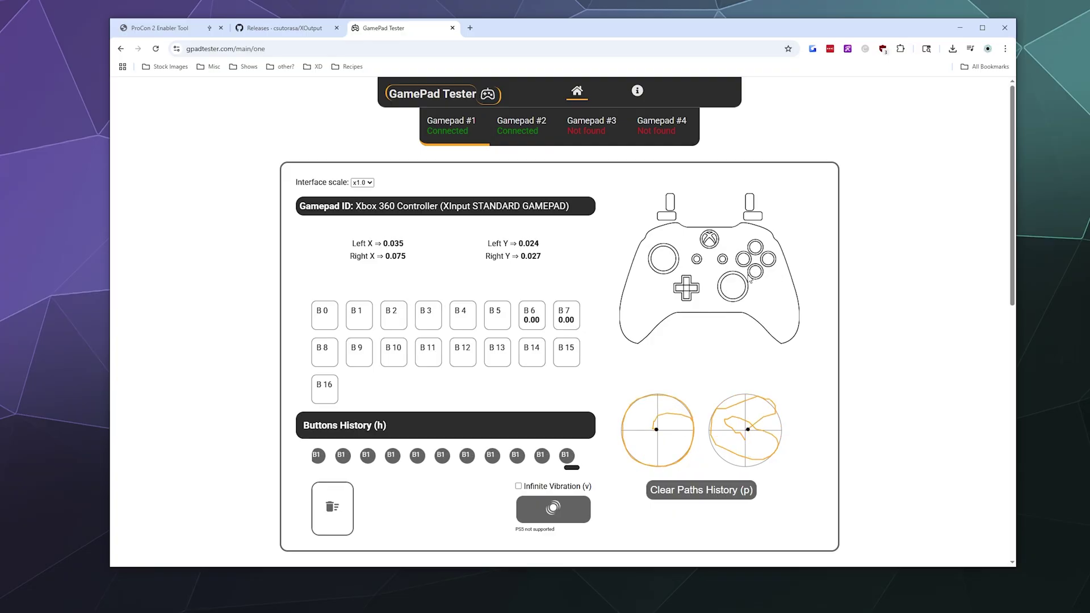
{"action": "key", "text": "p"}
{"action": "key", "text": "alt+Tab"}
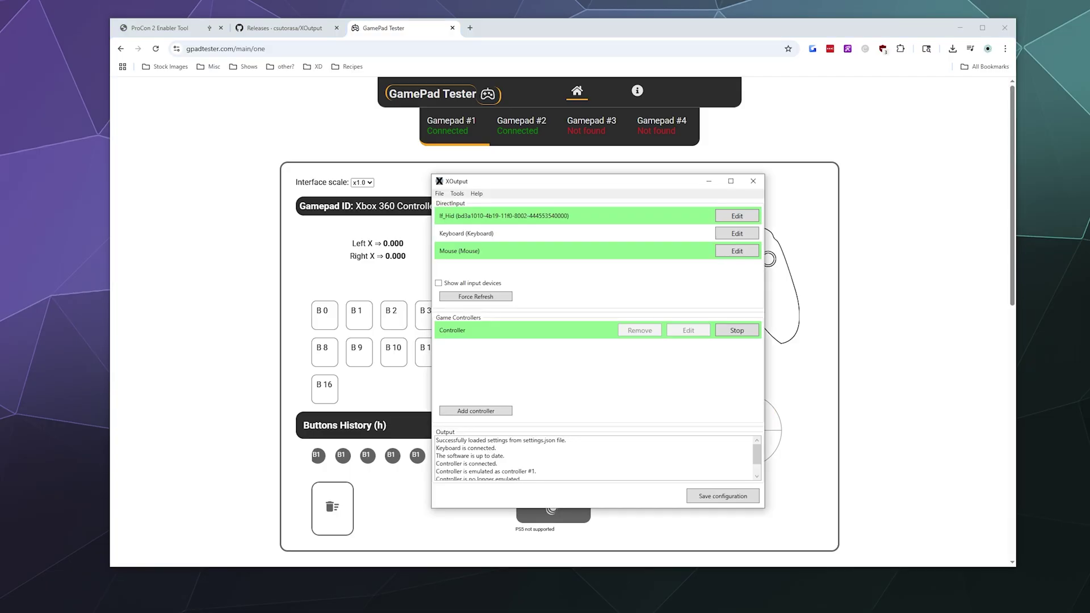
Step: Stop emulation, map the A button to Button 19, restart emulation and bring GamePad Tester forward
{"action": "left_click", "coordinate": [736, 331]}
{"action": "left_click", "coordinate": [687, 330]}
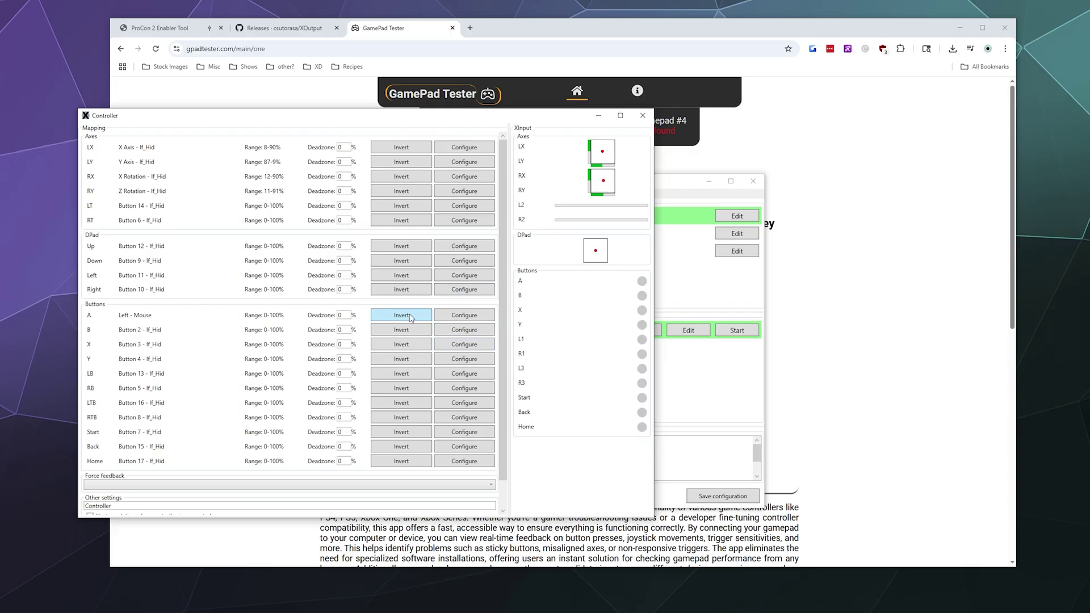
{"action": "left_click", "coordinate": [452, 316]}
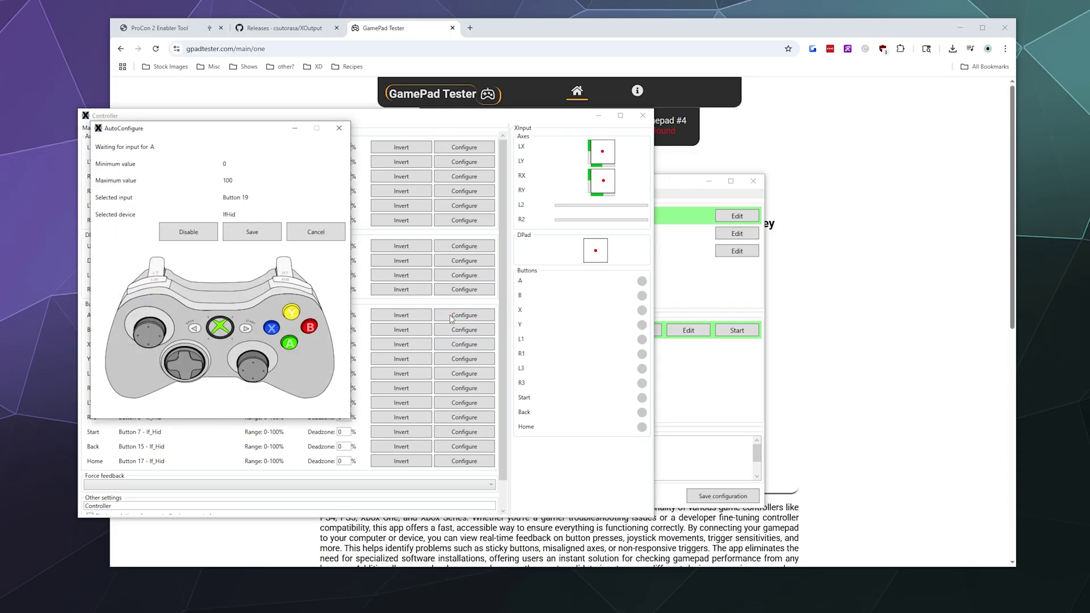
{"action": "left_click", "coordinate": [254, 227]}
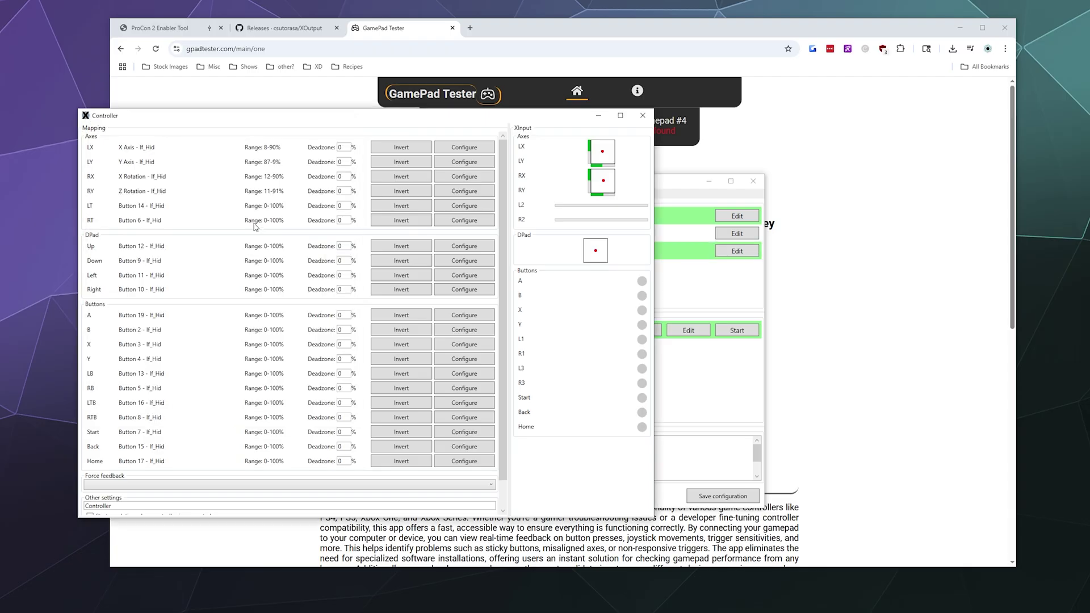
{"action": "left_click", "coordinate": [642, 115]}
{"action": "left_click", "coordinate": [736, 330]}
{"action": "left_click", "coordinate": [921, 331]}
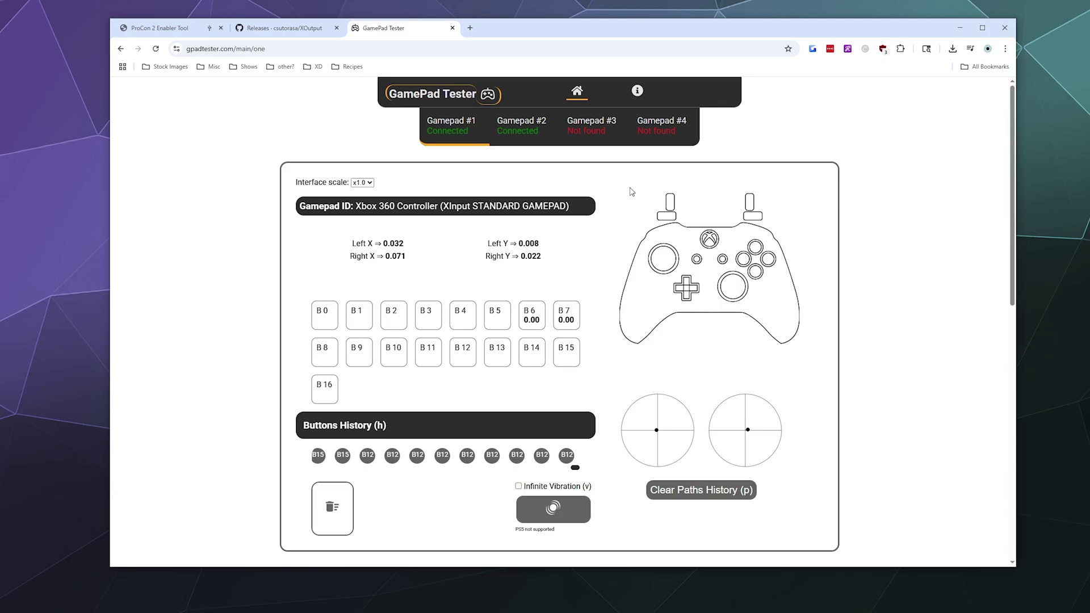
Step: Cycle through the GitHub Releases, GamePad Tester and ProCon 2 Enabler Tool tabs, ending on ProCon 2 Enabler Tool
{"action": "left_click", "coordinate": [229, 33]}
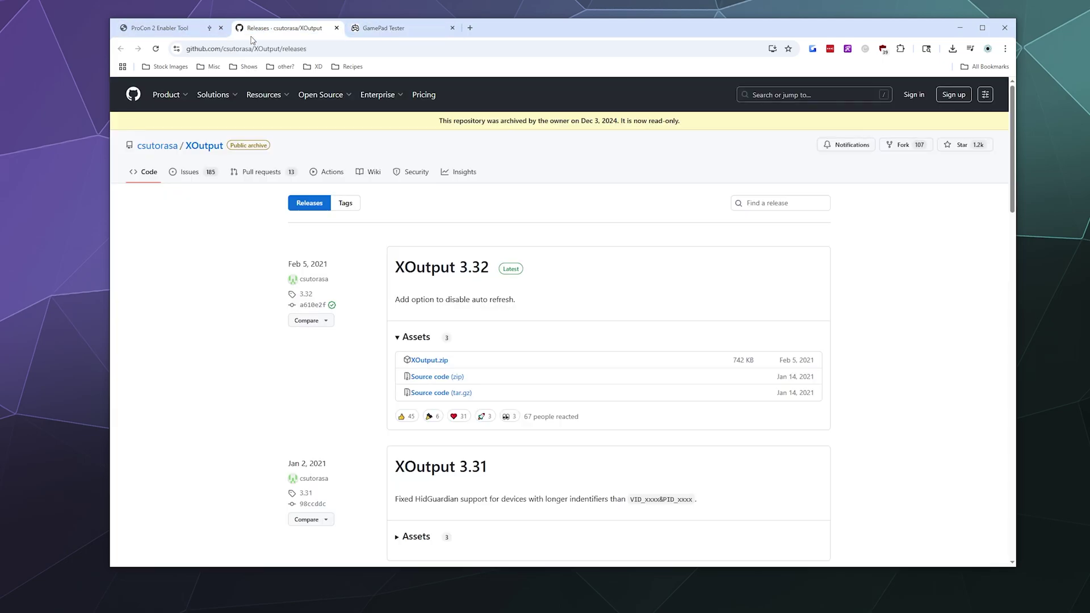
{"action": "left_click", "coordinate": [170, 27]}
{"action": "left_click", "coordinate": [375, 28]}
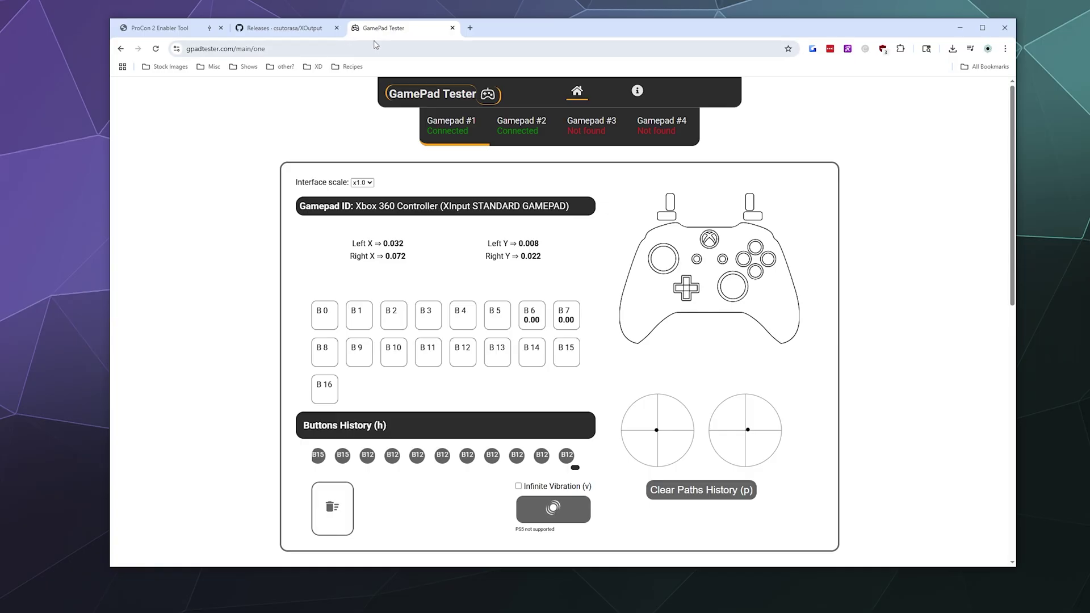
{"action": "left_click", "coordinate": [196, 29]}
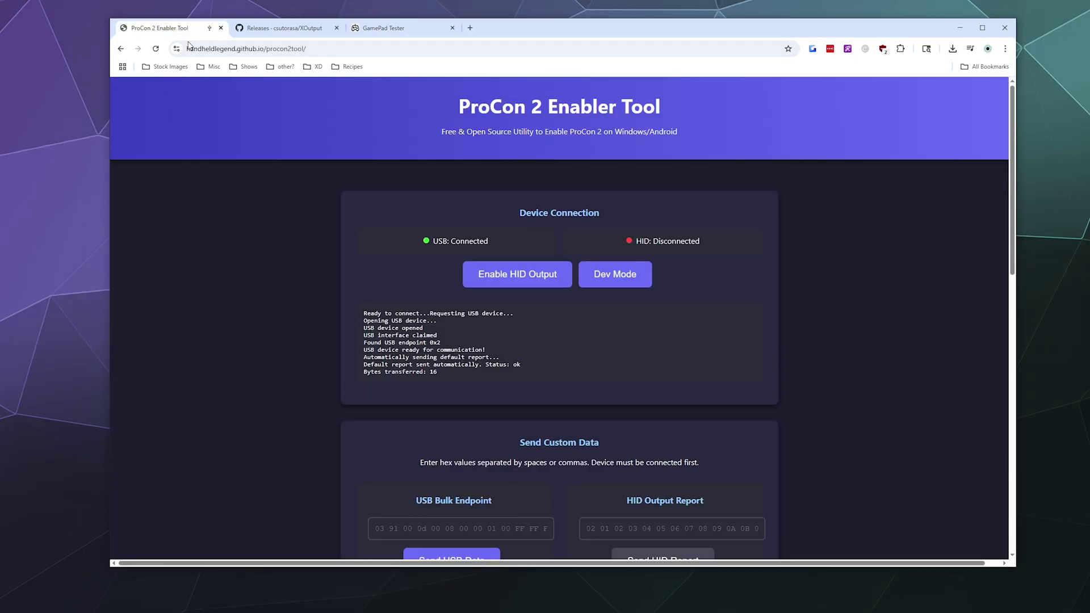
{"action": "left_click", "coordinate": [271, 32]}
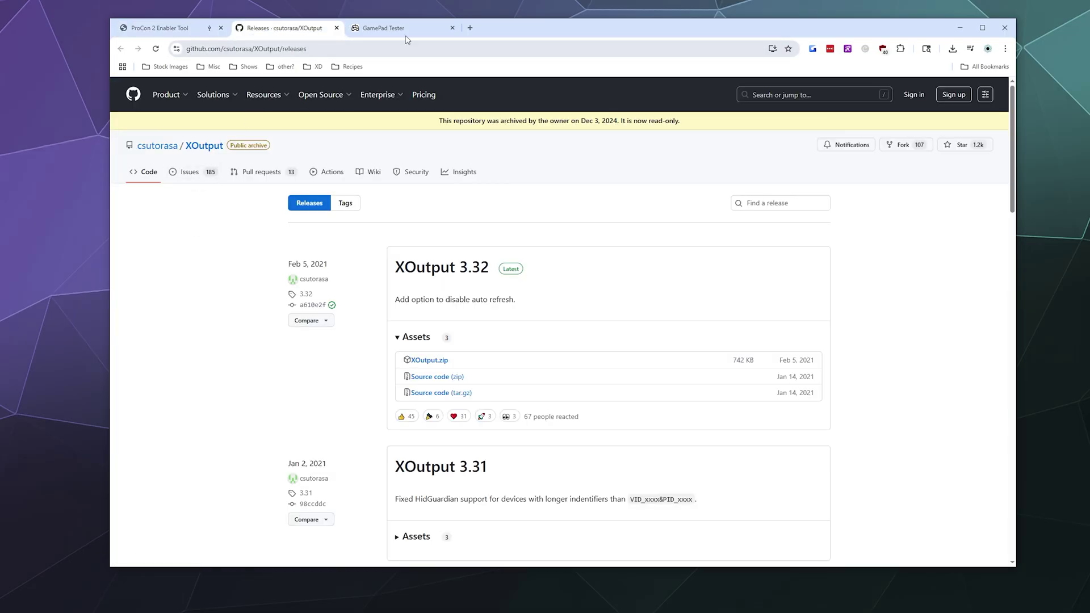
{"action": "left_click", "coordinate": [383, 28]}
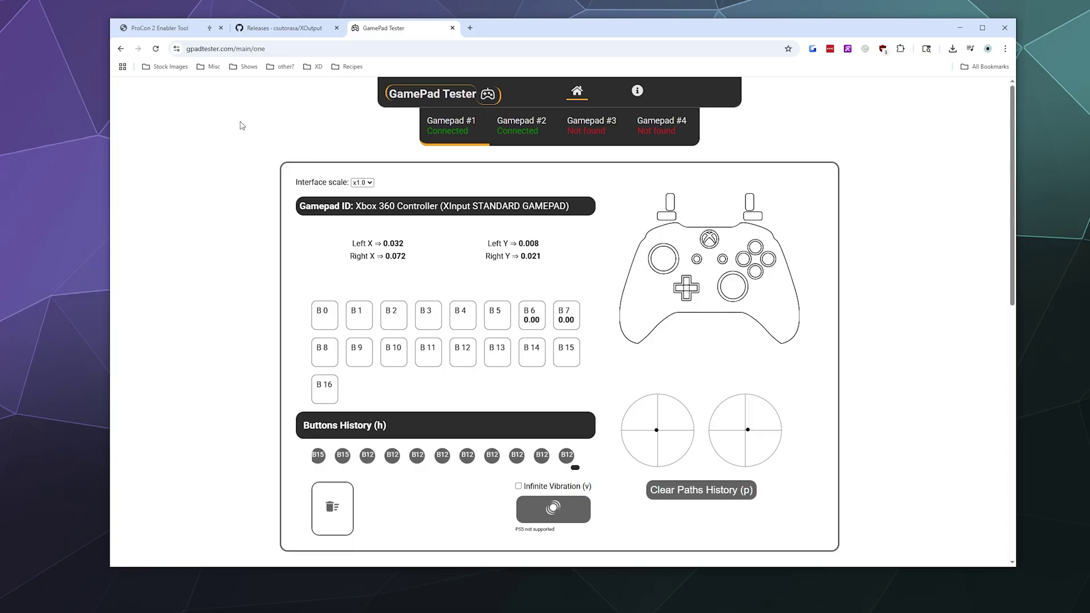
{"action": "key", "text": "ctrl+1"}
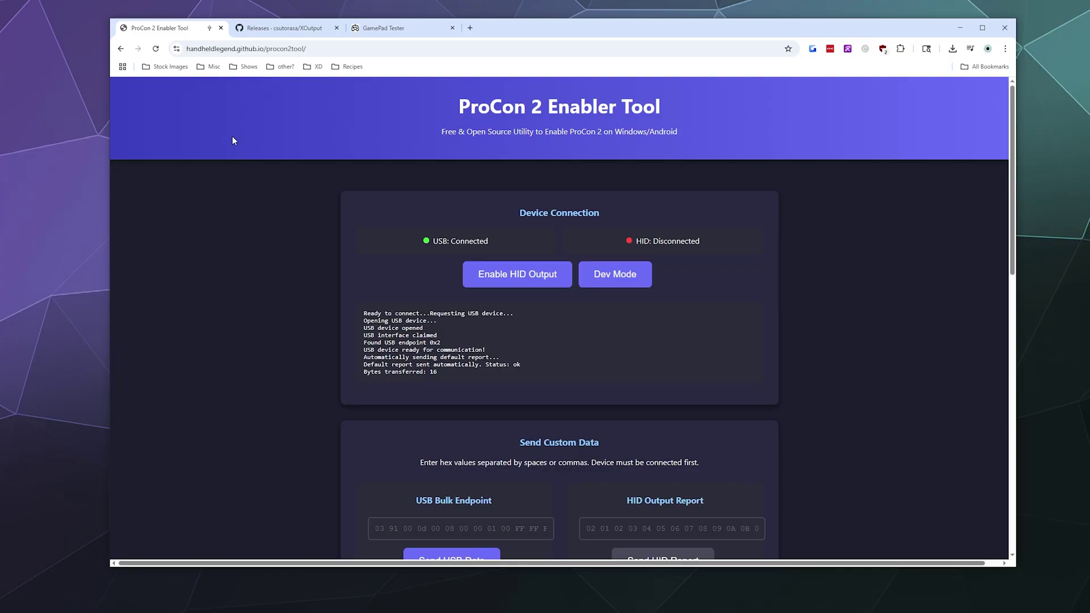